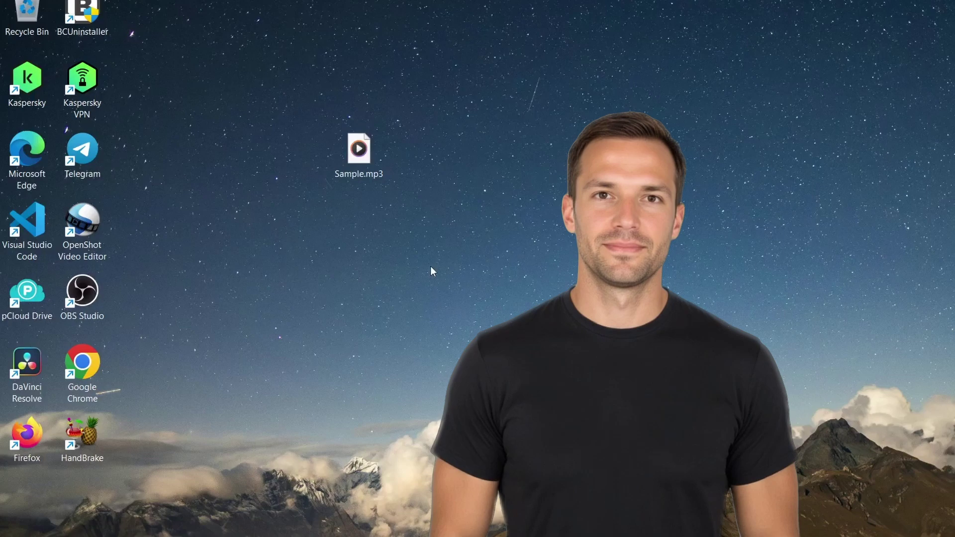
# Check Sample.mp3's file size in its Properties dialog, then close it
pyautogui.click(366, 164)
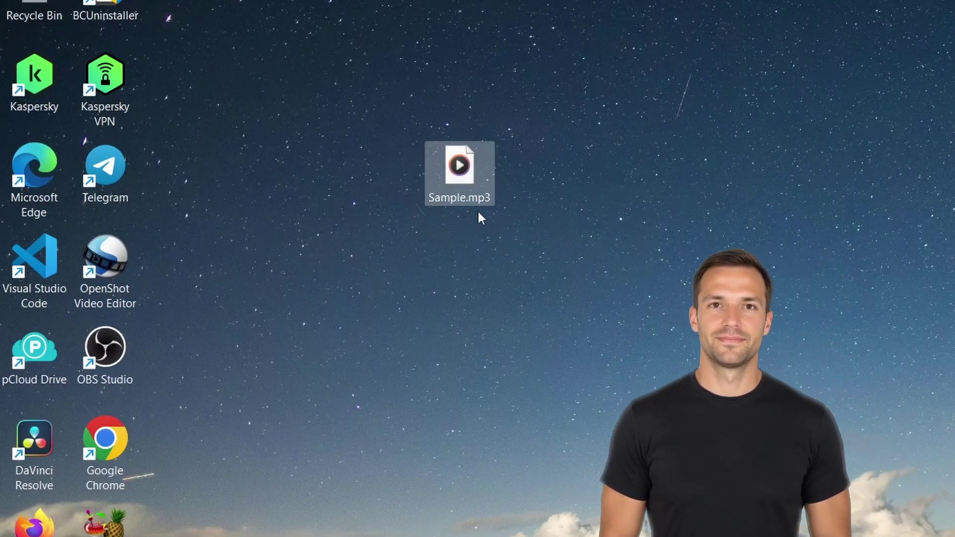
pyautogui.rightClick(462, 179)
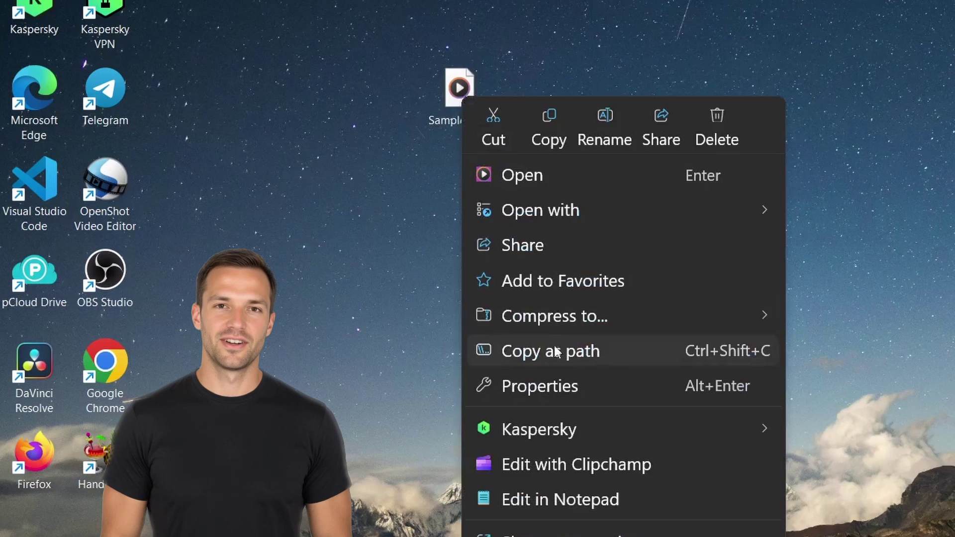
pyautogui.click(594, 463)
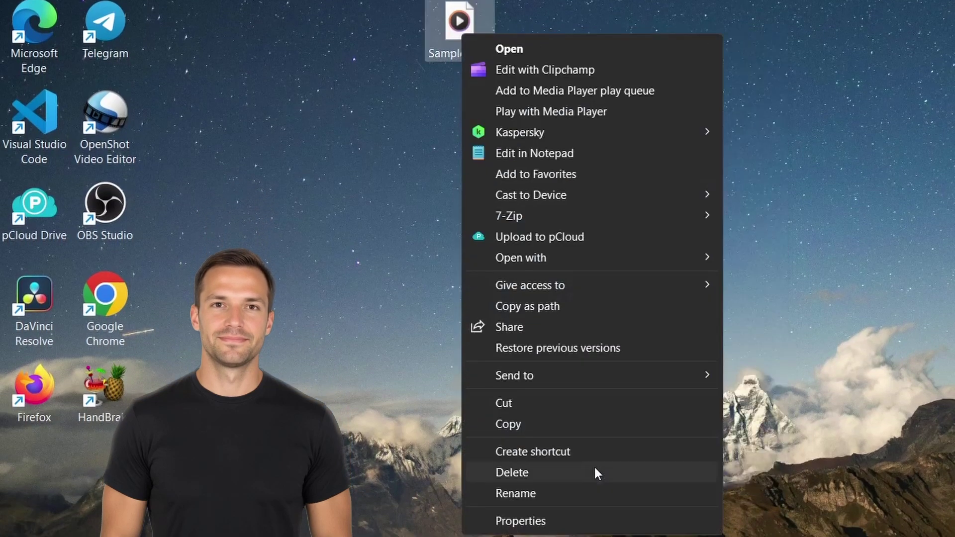
pyautogui.click(573, 520)
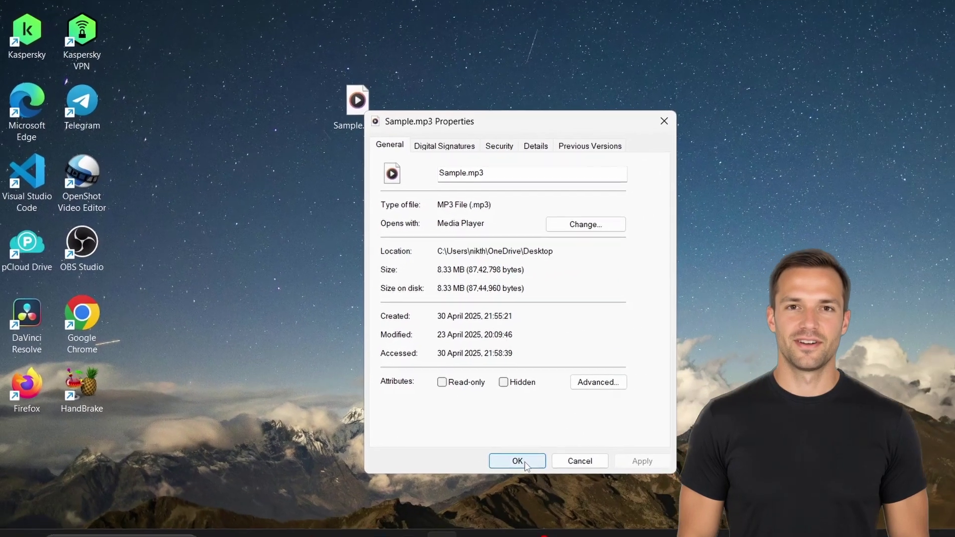
pyautogui.click(514, 461)
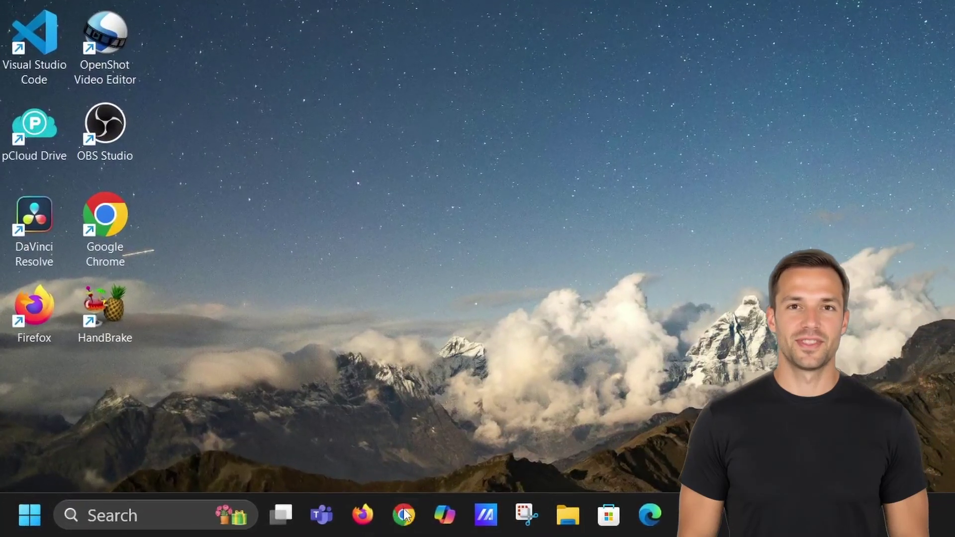
# Go to google.com and search for 'Audacity Download'
pyautogui.click(313, 81)
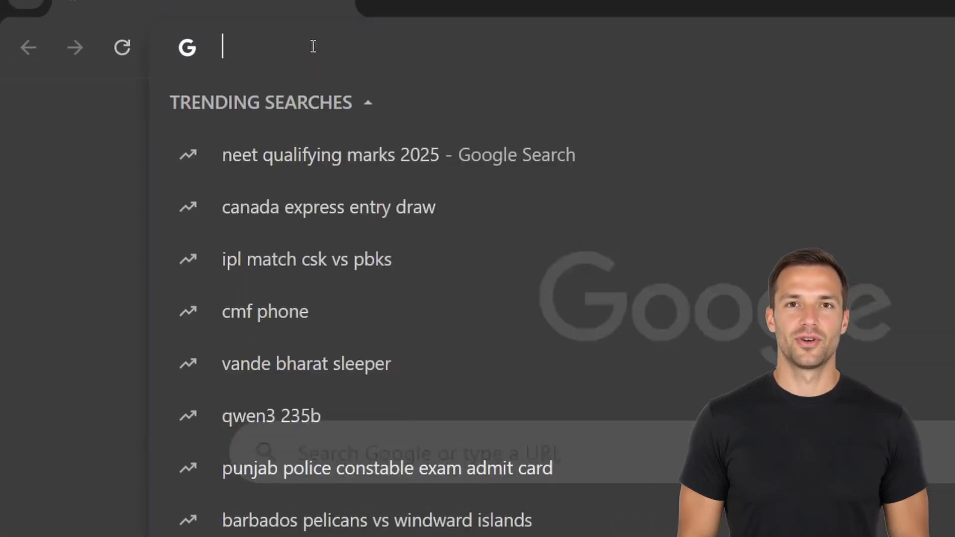
pyautogui.write('google.')
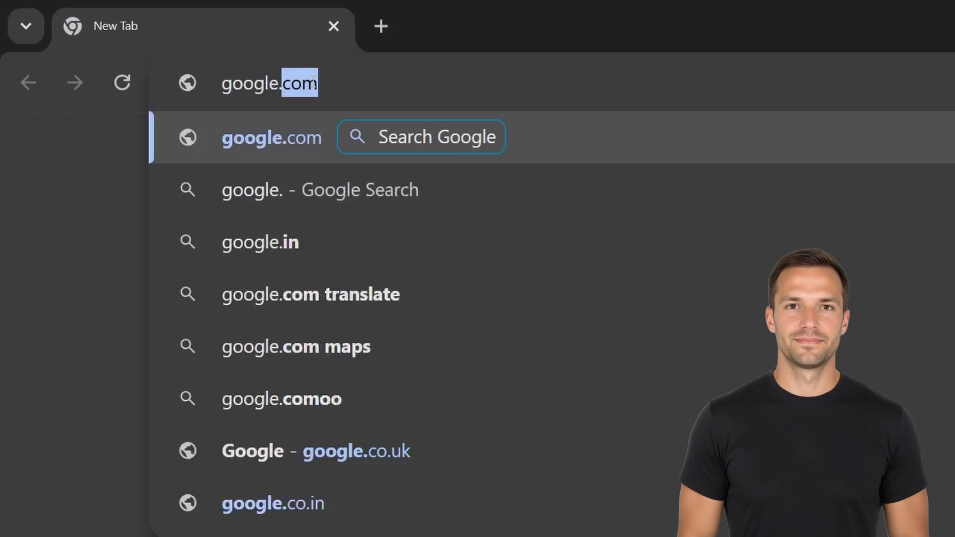
pyautogui.write('com')
pyautogui.press('Return')
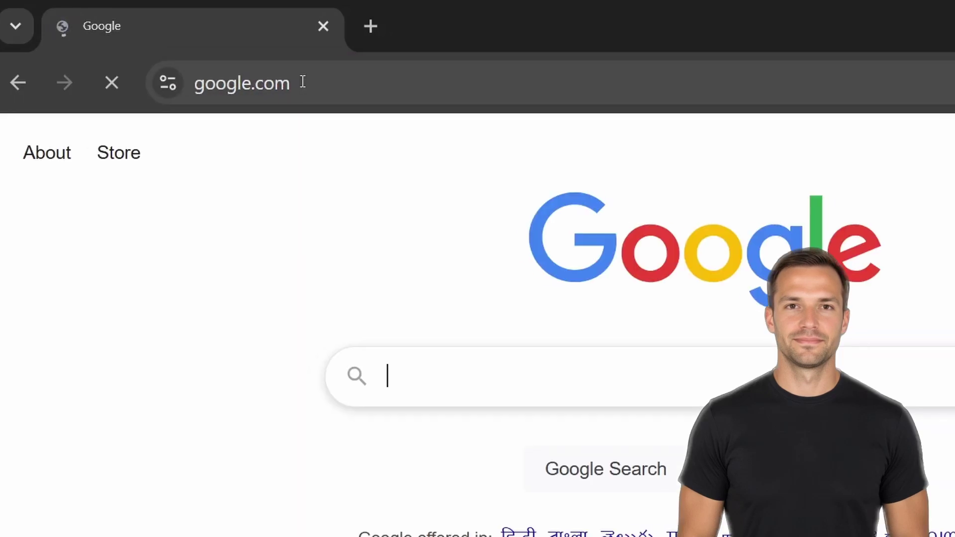
pyautogui.click(283, 392)
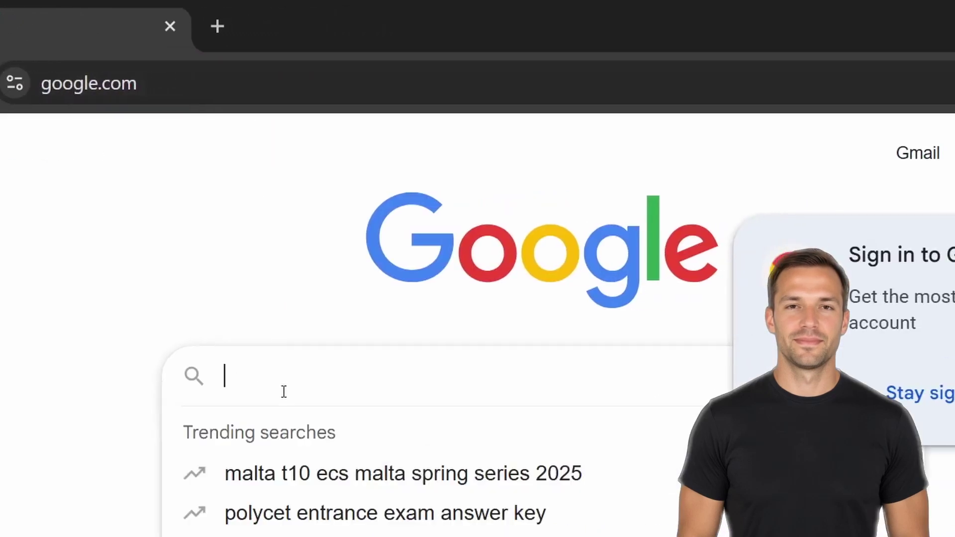
pyautogui.write('Audacity ')
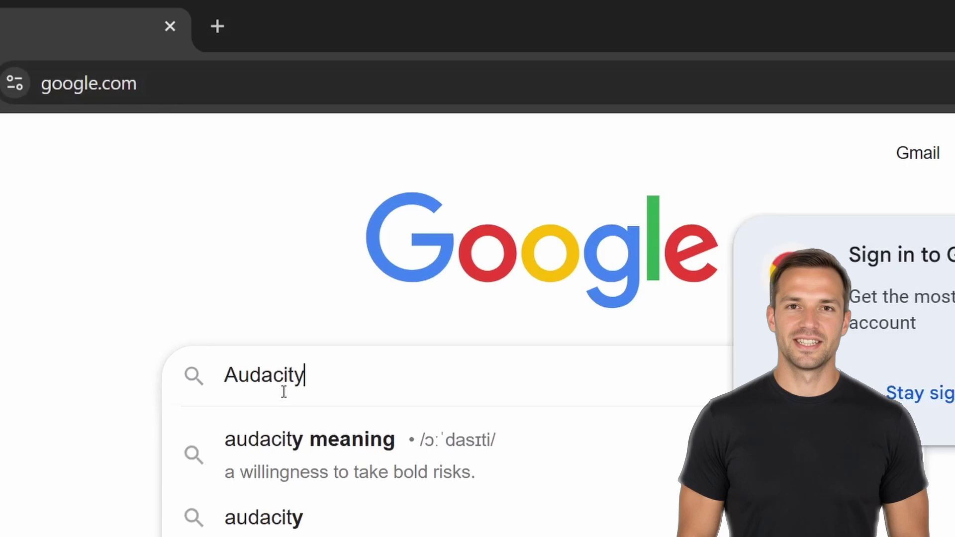
pyautogui.write('Download')
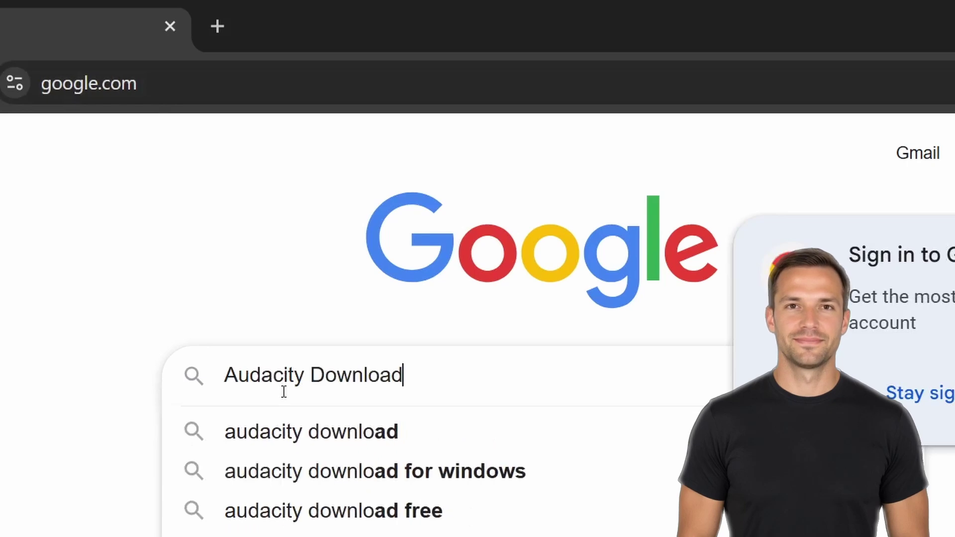
pyautogui.press('Return')
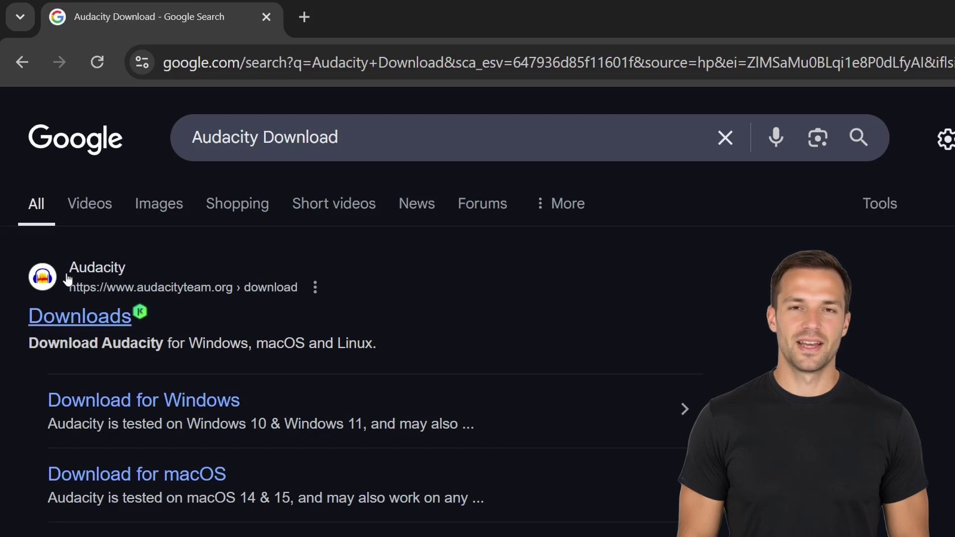
# Open the official Audacity downloads page and look over its options
pyautogui.click(92, 322)
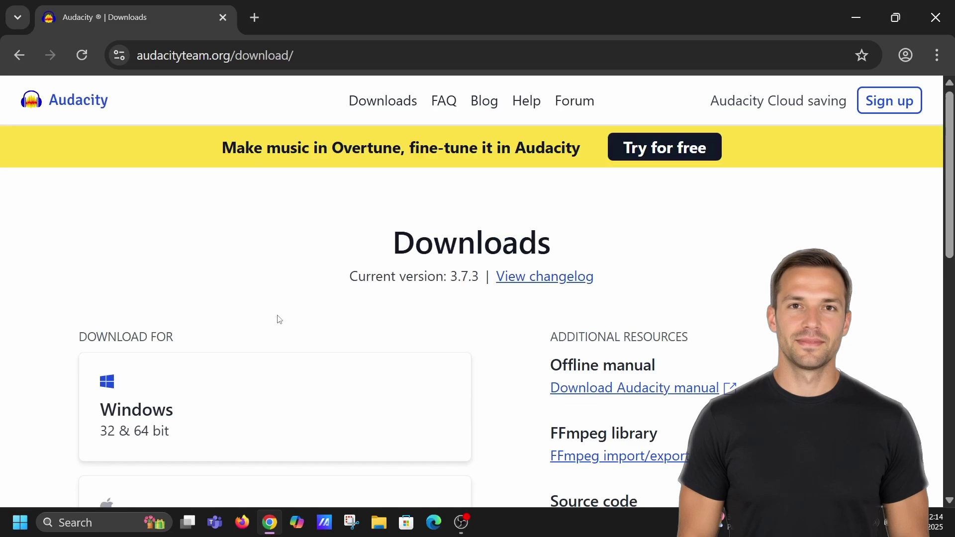
pyautogui.scroll(-2, 280, 320)
pyautogui.scroll(-2, 268, 325)
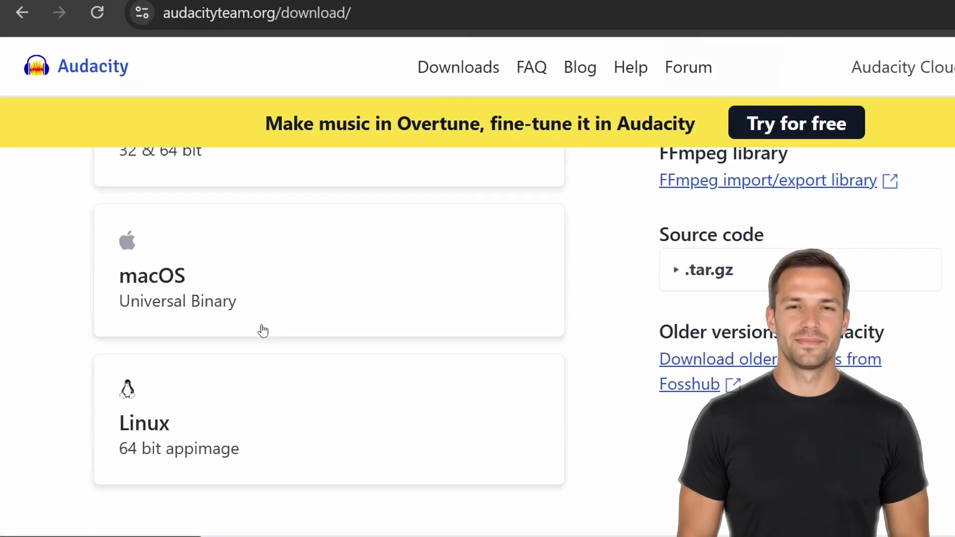
pyautogui.scroll(-2, 263, 326)
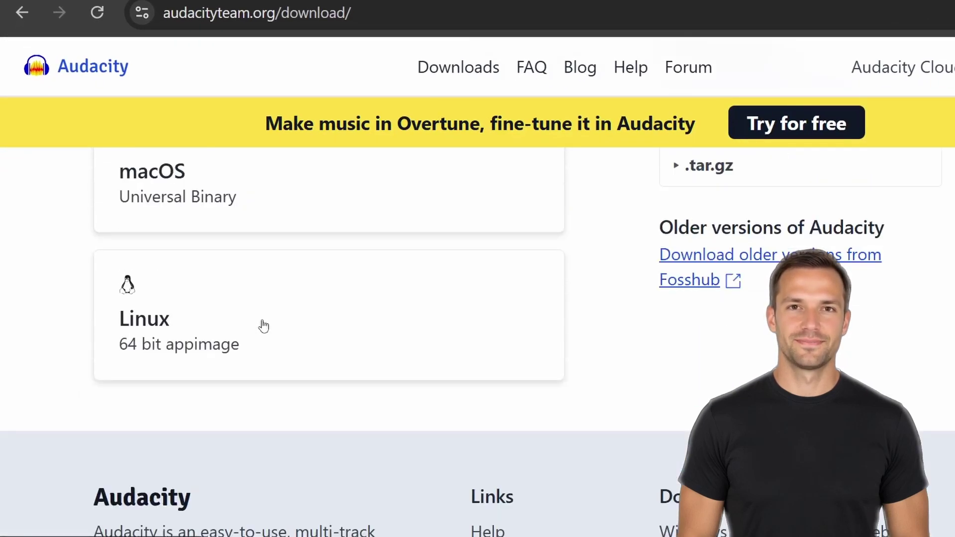
pyautogui.scroll(2, 263, 326)
pyautogui.scroll(2, 263, 326)
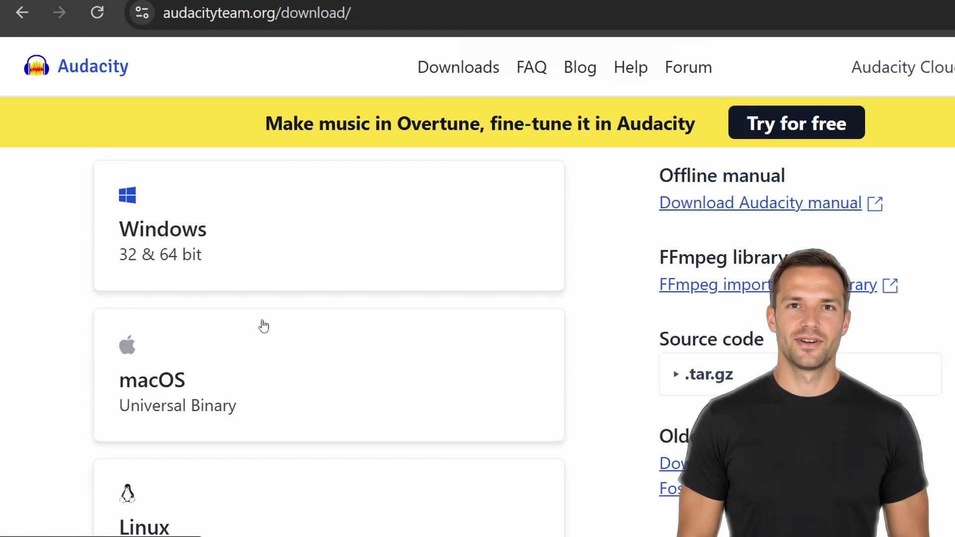
pyautogui.scroll(2, 263, 326)
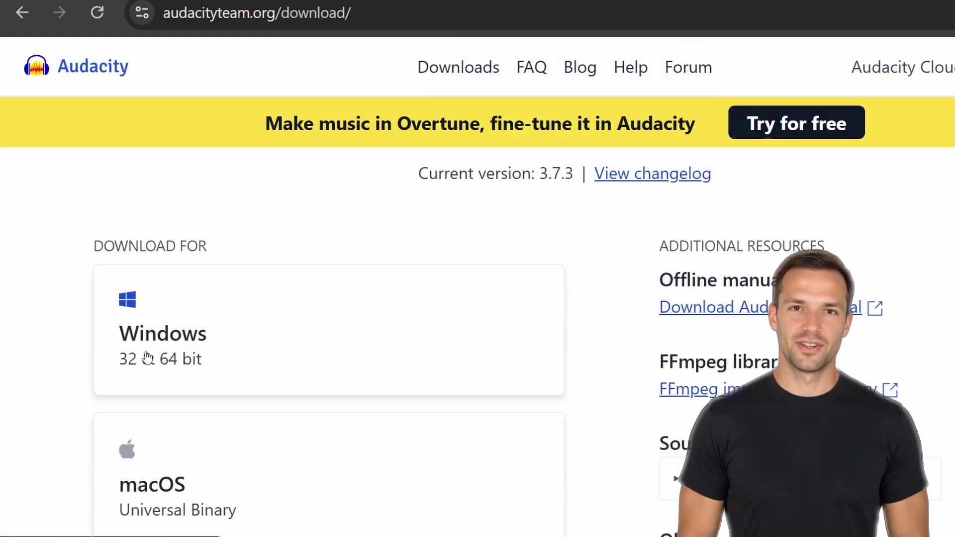
# Open the Windows downloads and bring the 64-bit installer section into view
pyautogui.click(295, 339)
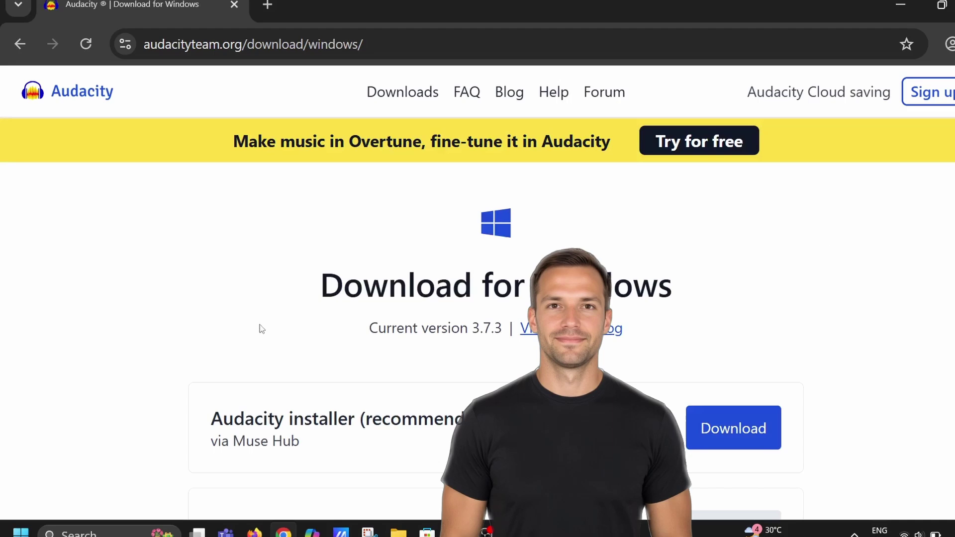
pyautogui.scroll(-2, 256, 326)
pyautogui.scroll(-2, 248, 322)
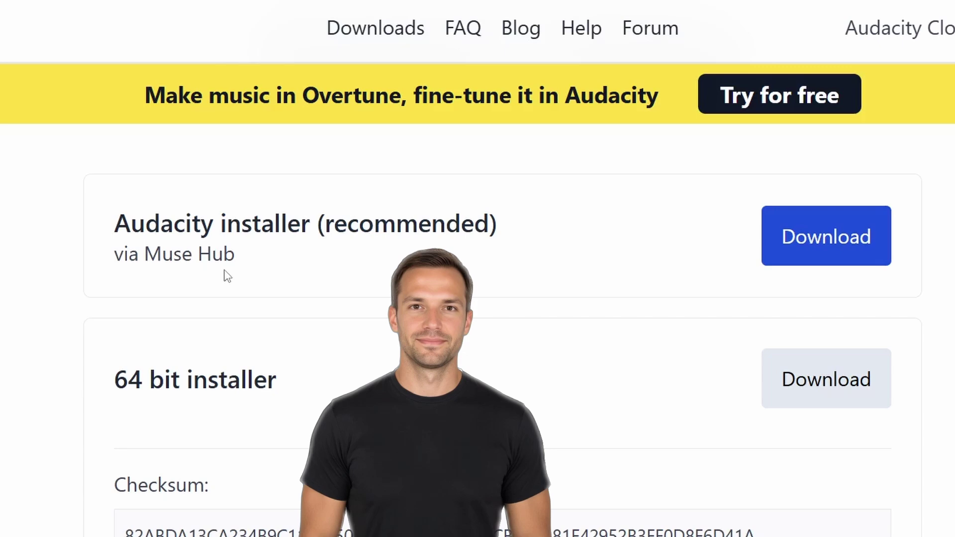
pyautogui.scroll(-2, 251, 275)
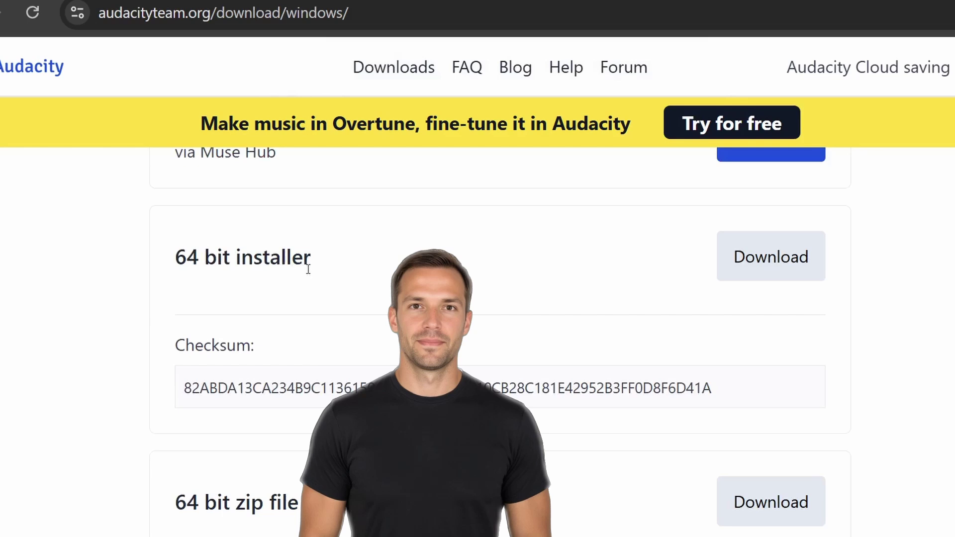
pyautogui.scroll(-2, 313, 268)
pyautogui.scroll(-2, 313, 268)
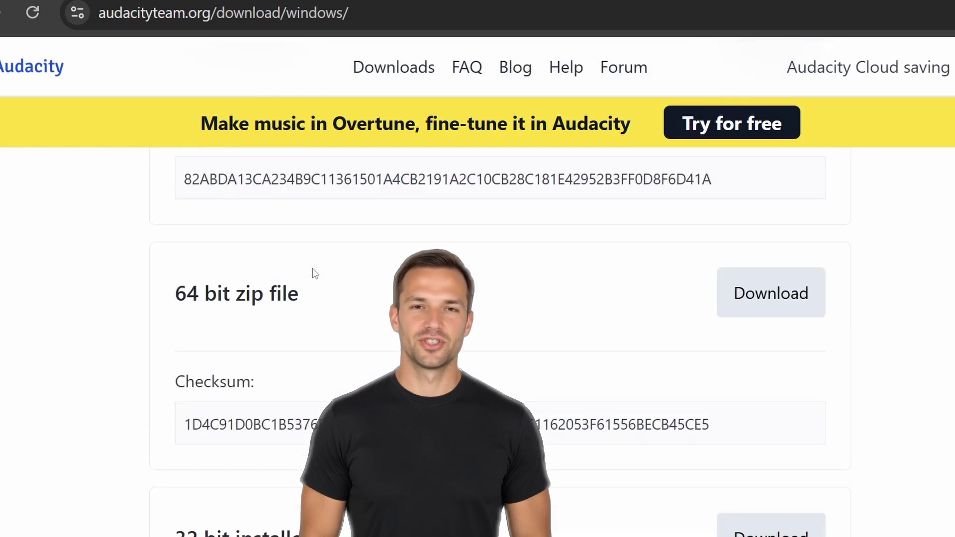
pyautogui.scroll(-2, 313, 268)
pyautogui.scroll(-2, 313, 270)
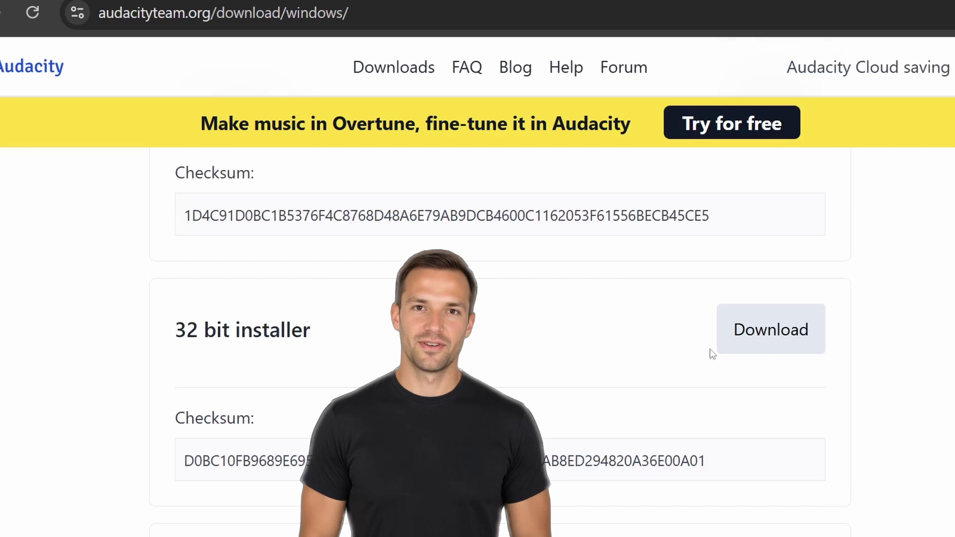
pyautogui.scroll(4, 535, 336)
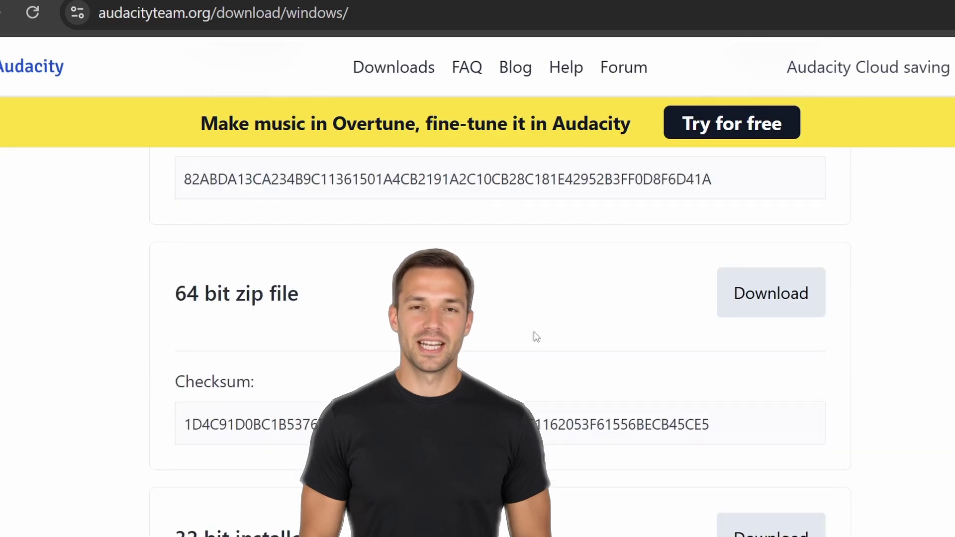
pyautogui.scroll(2, 518, 336)
pyautogui.scroll(2, 520, 337)
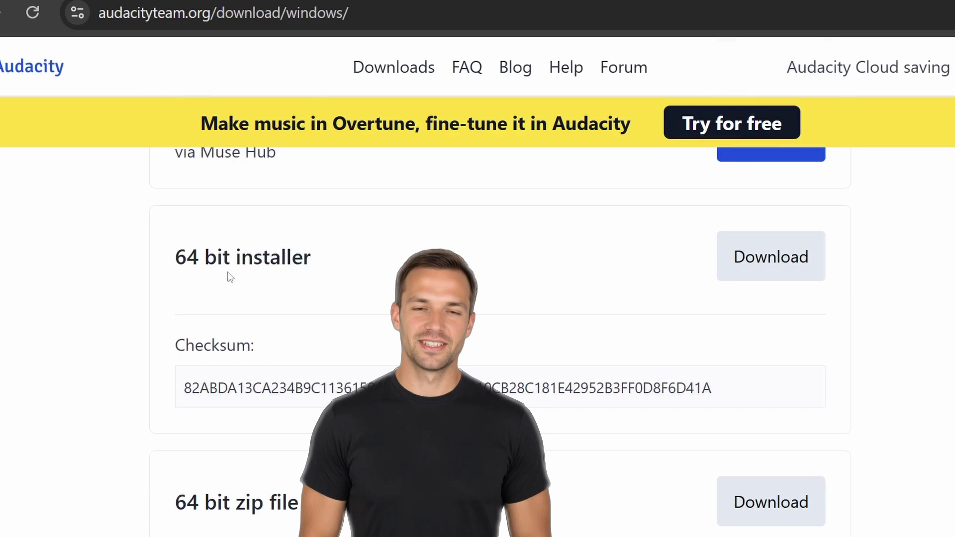
# Download audacity-win-3.7.3-64bit.exe and launch it from Chrome's downloads panel
pyautogui.click(744, 269)
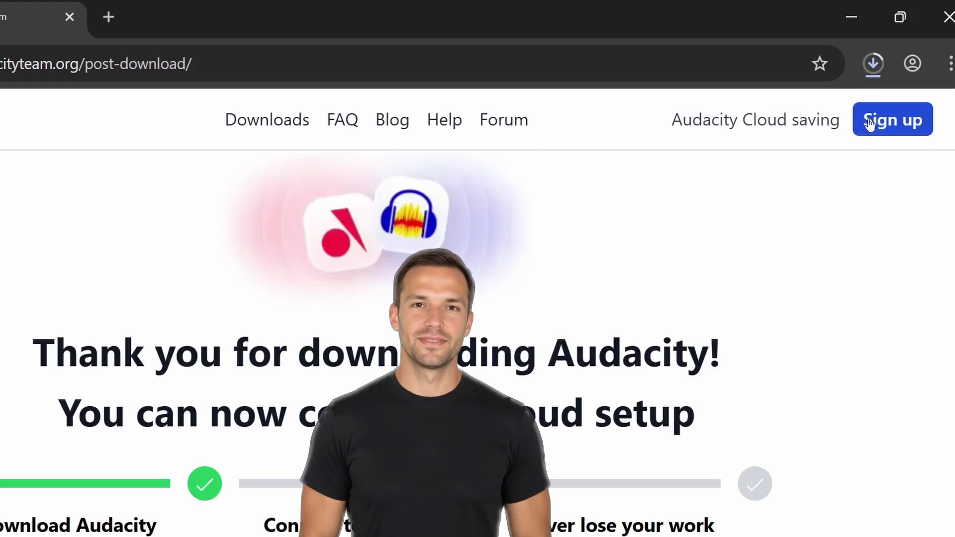
pyautogui.click(873, 64)
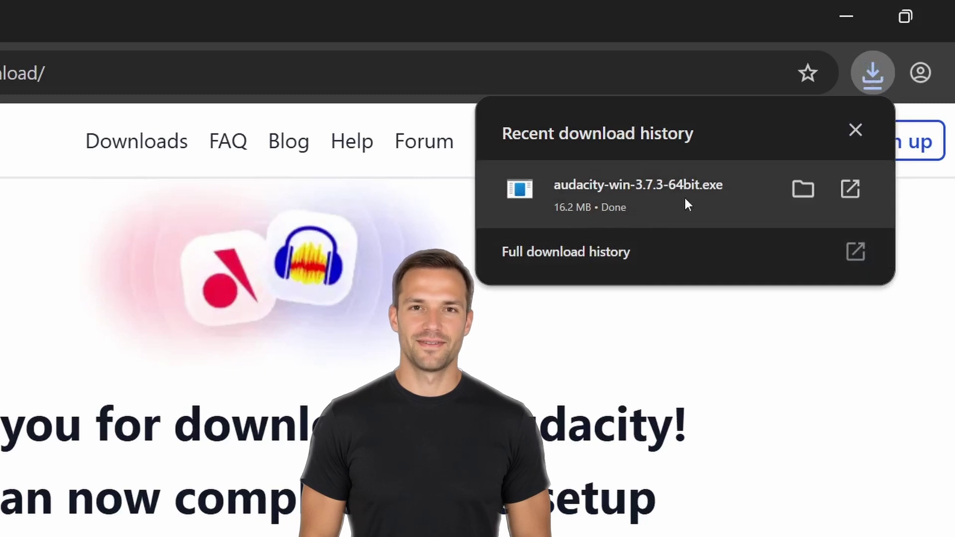
pyautogui.click(685, 195)
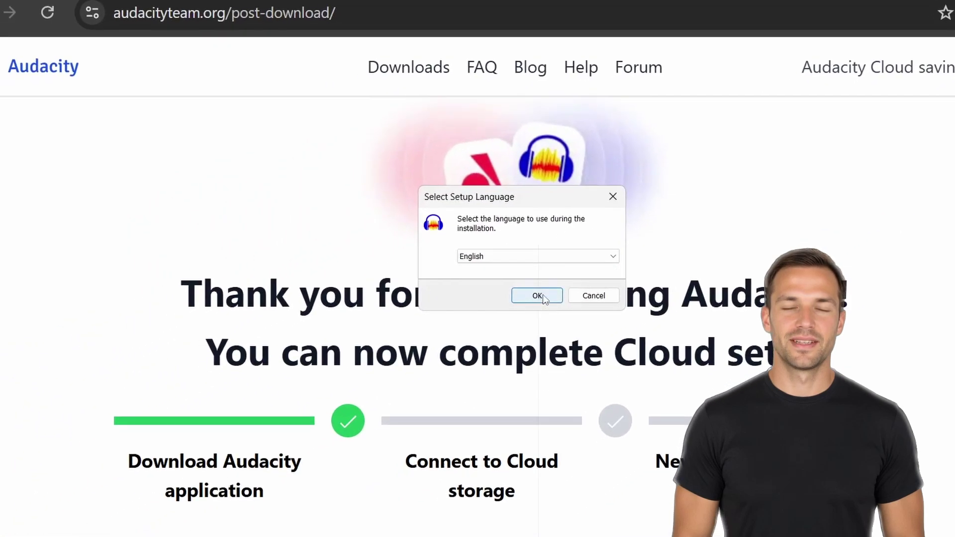
# Install Audacity 3.7.3 in English with the default folder and desktop shortcut, then launch it
pyautogui.click(538, 295)
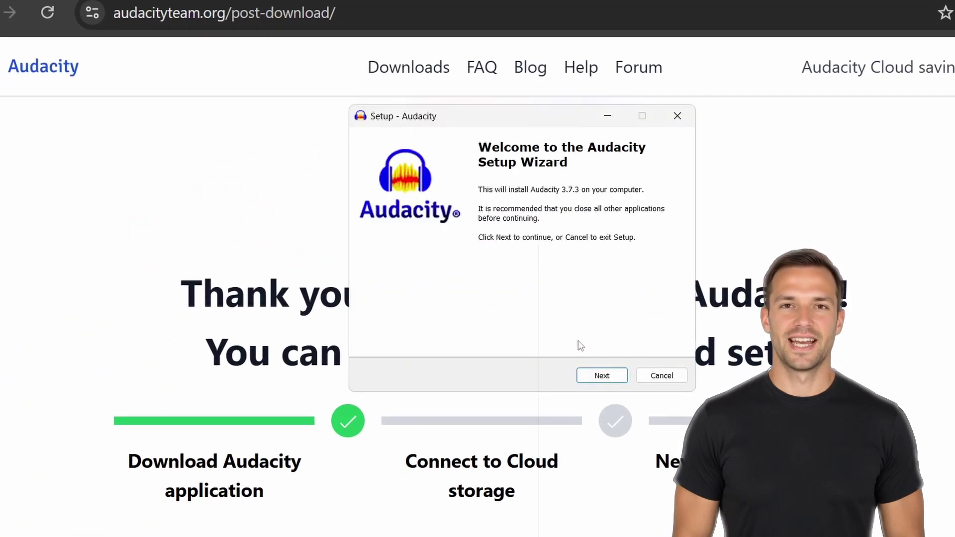
pyautogui.click(602, 376)
pyautogui.click(603, 377)
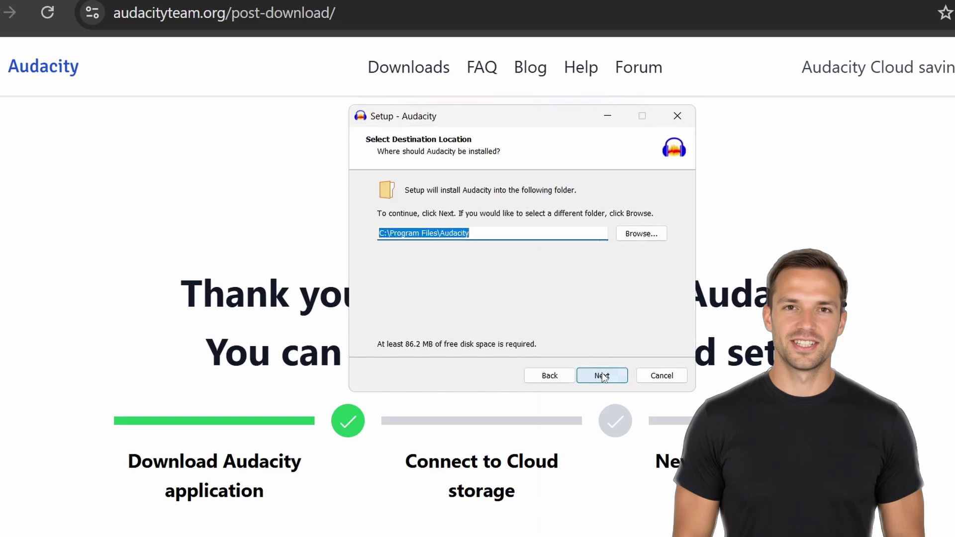
pyautogui.click(602, 377)
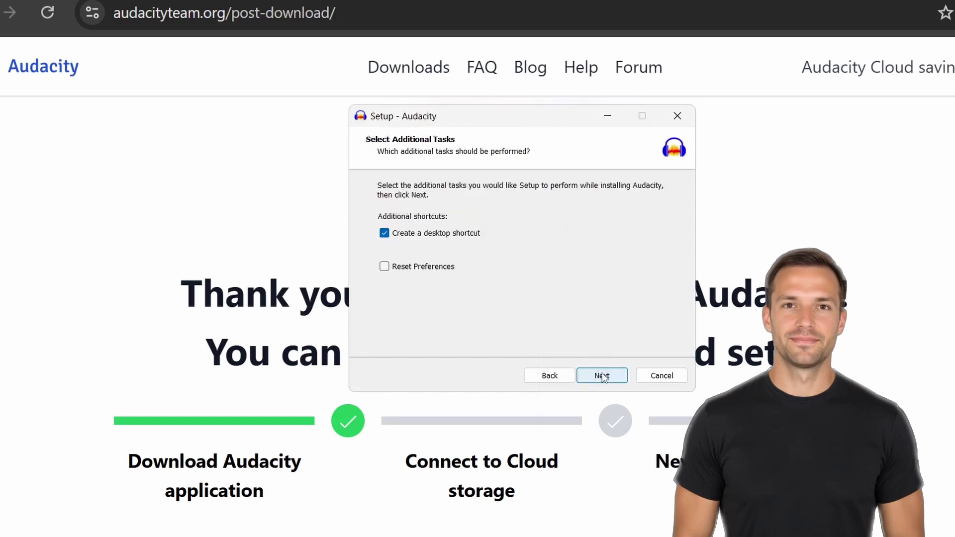
pyautogui.click(603, 377)
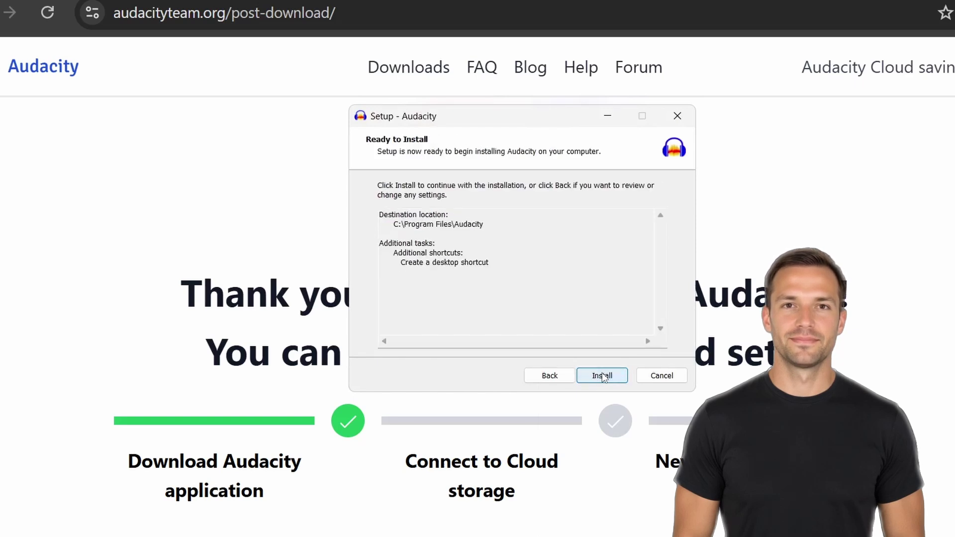
pyautogui.click(603, 376)
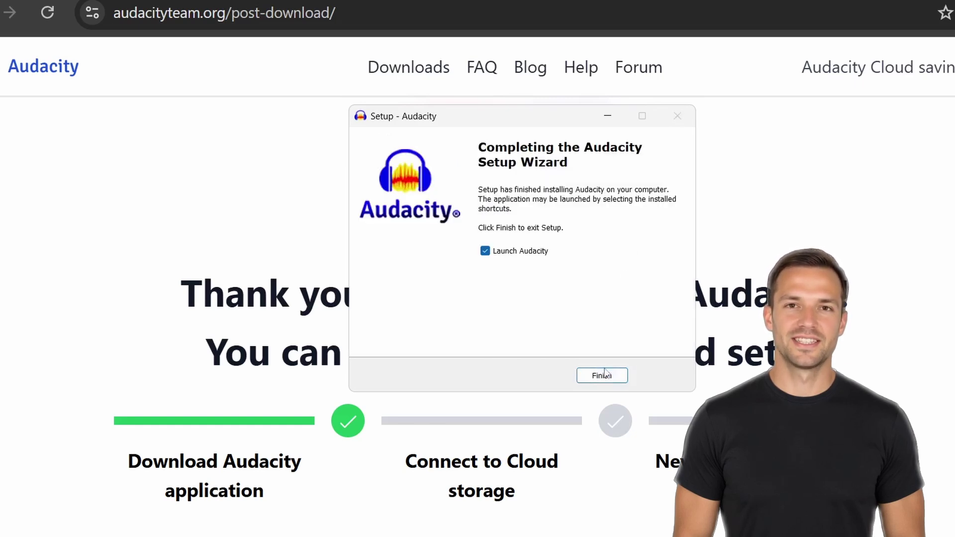
pyautogui.click(602, 376)
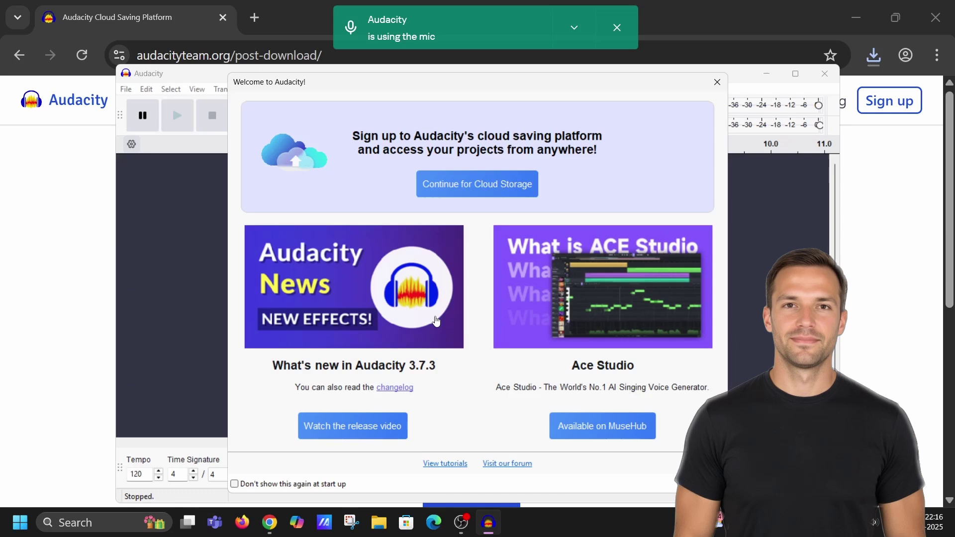
# Close the Welcome to Audacity dialog and minimize Chrome
pyautogui.click(718, 83)
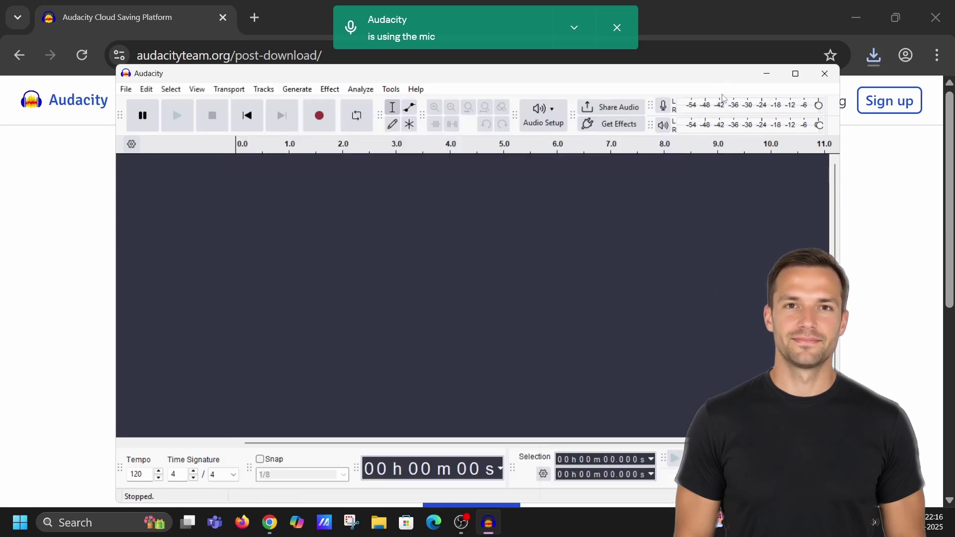
pyautogui.click(857, 19)
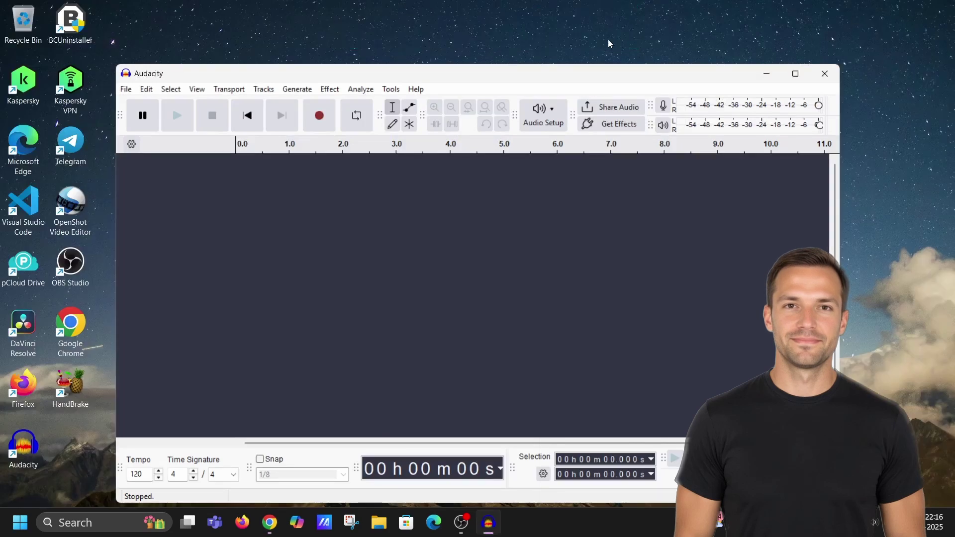
# Move the Audacity window aside and drag Sample.mp3 from the desktop into it
pyautogui.moveTo(482, 78); pyautogui.dragTo(535, 50)
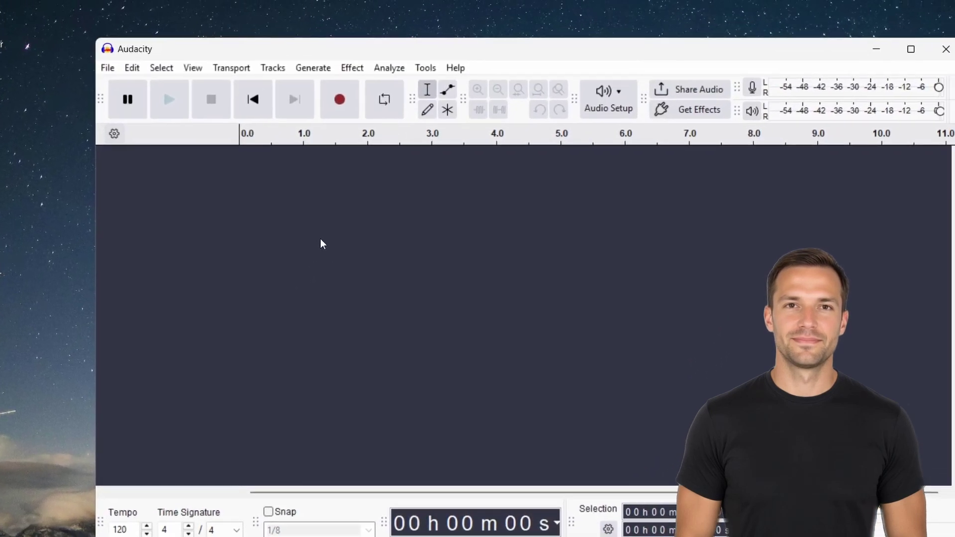
pyautogui.moveTo(280, 56); pyautogui.dragTo(528, 61)
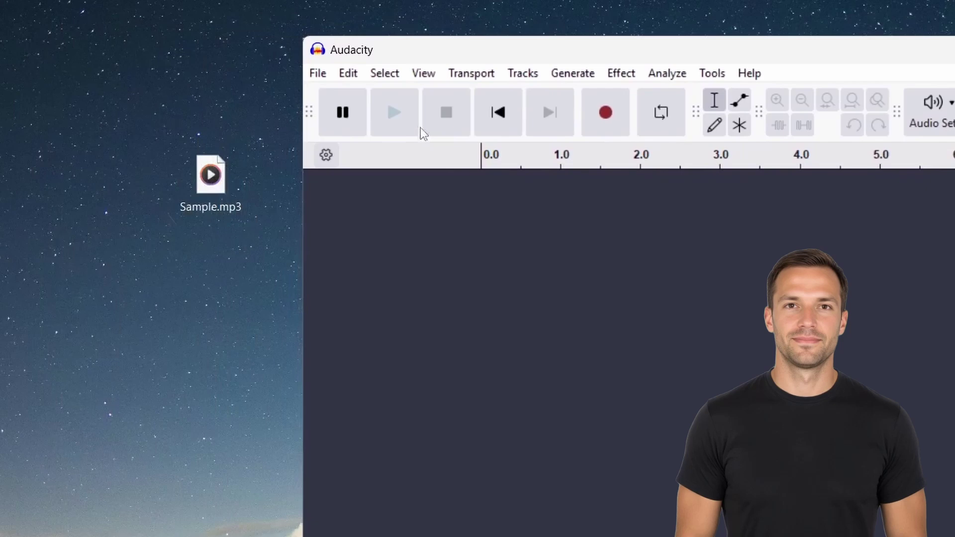
pyautogui.moveTo(219, 183)
pyautogui.mouseDown()
pyautogui.moveTo(316, 226)
pyautogui.moveTo(511, 281)
pyautogui.moveTo(581, 283)
pyautogui.mouseUp()
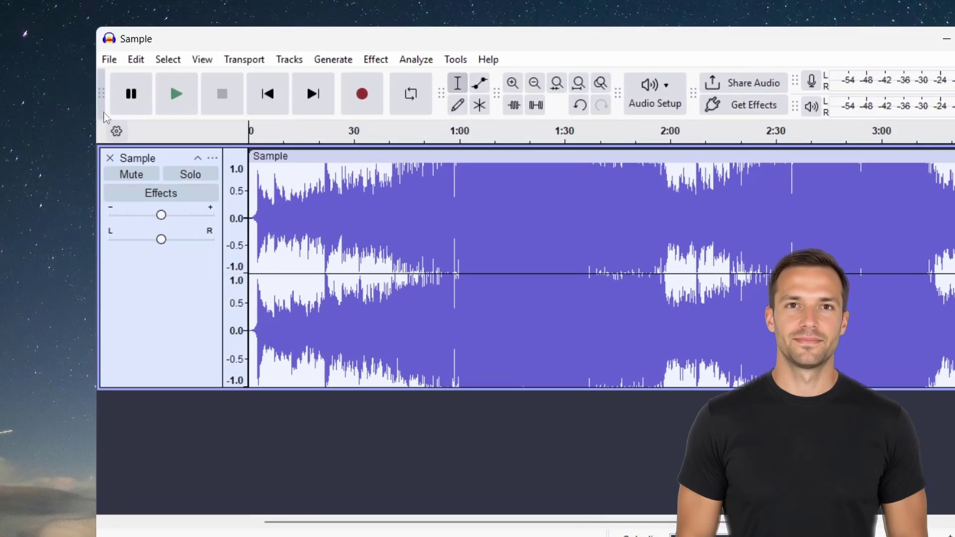
# Export audio to the computer as 'Compressed Audio', choosing the Desktop as the folder
pyautogui.click(126, 60)
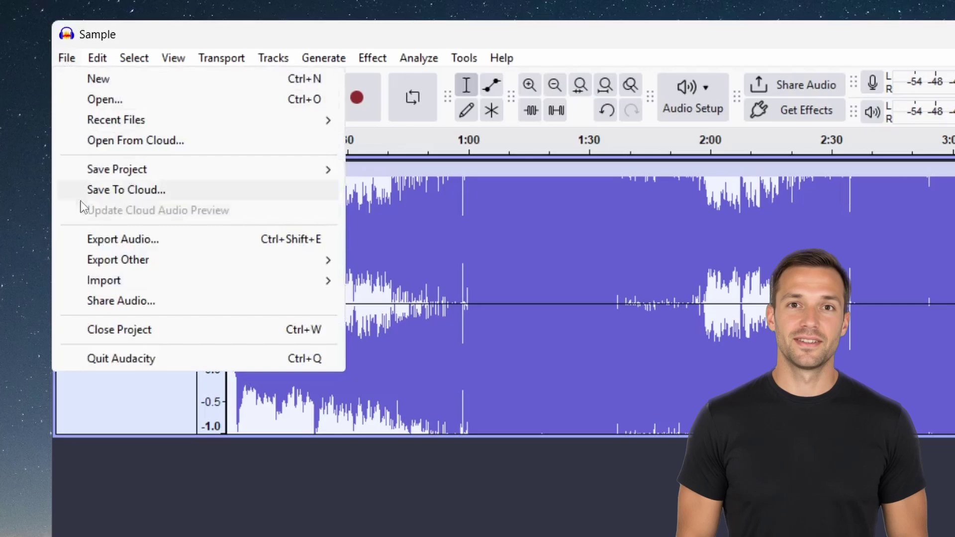
pyautogui.click(172, 240)
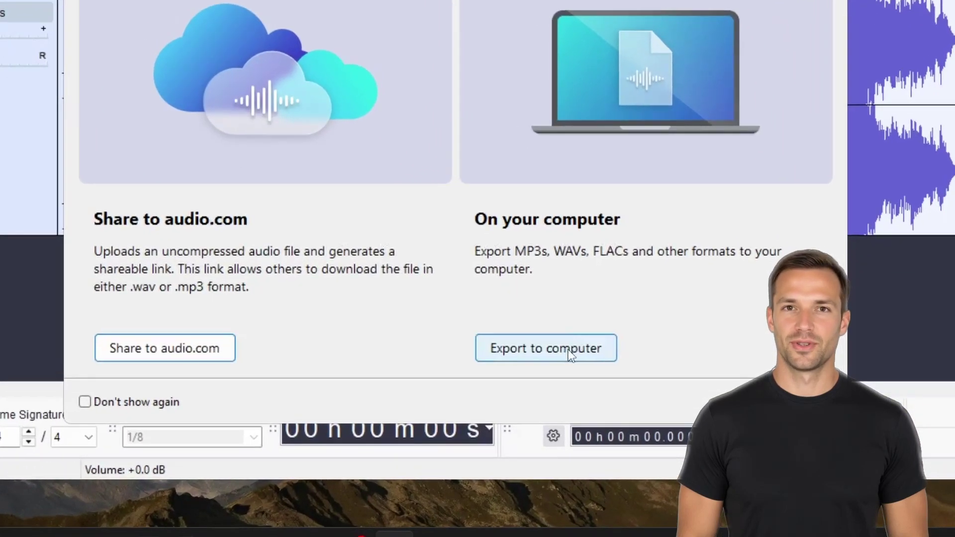
pyautogui.click(572, 354)
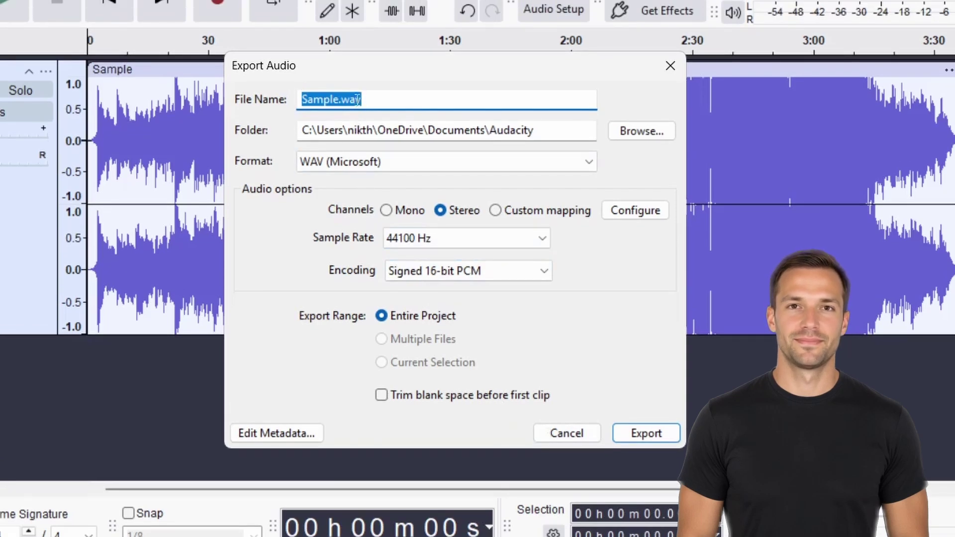
pyautogui.write('Compressed Audio')
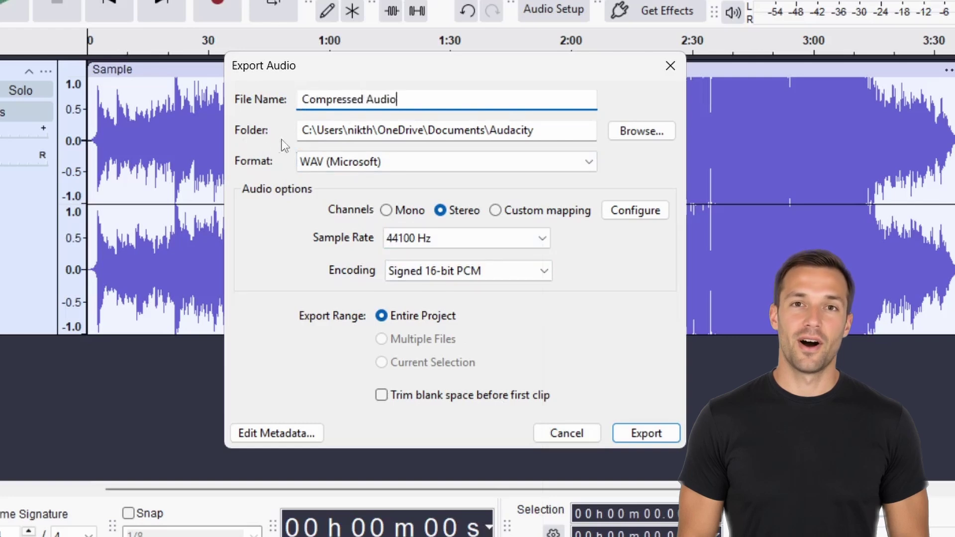
pyautogui.click(631, 134)
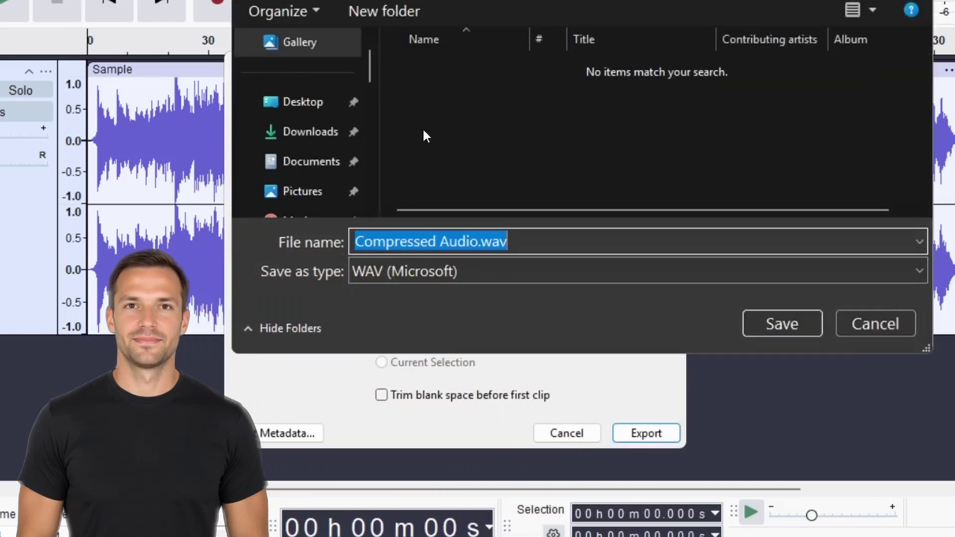
pyautogui.click(311, 107)
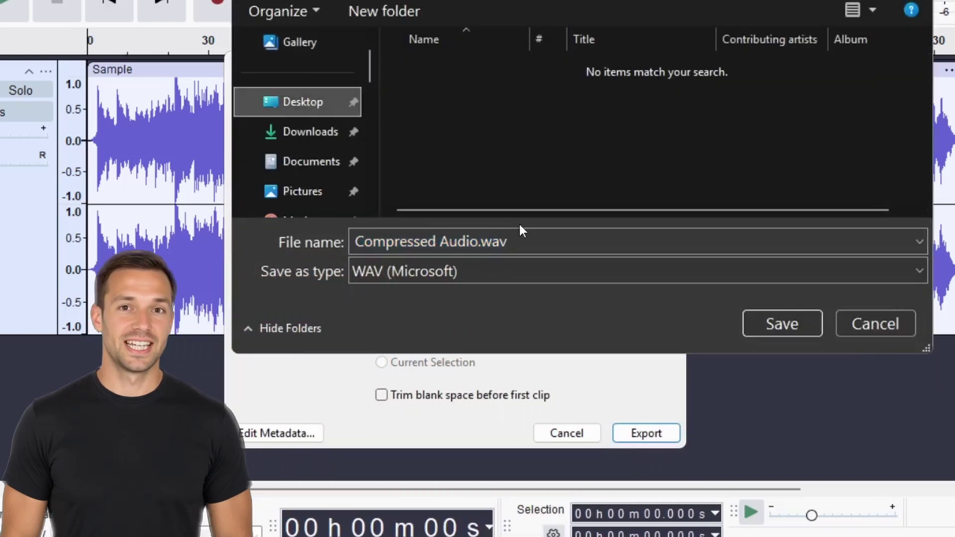
pyautogui.click(756, 326)
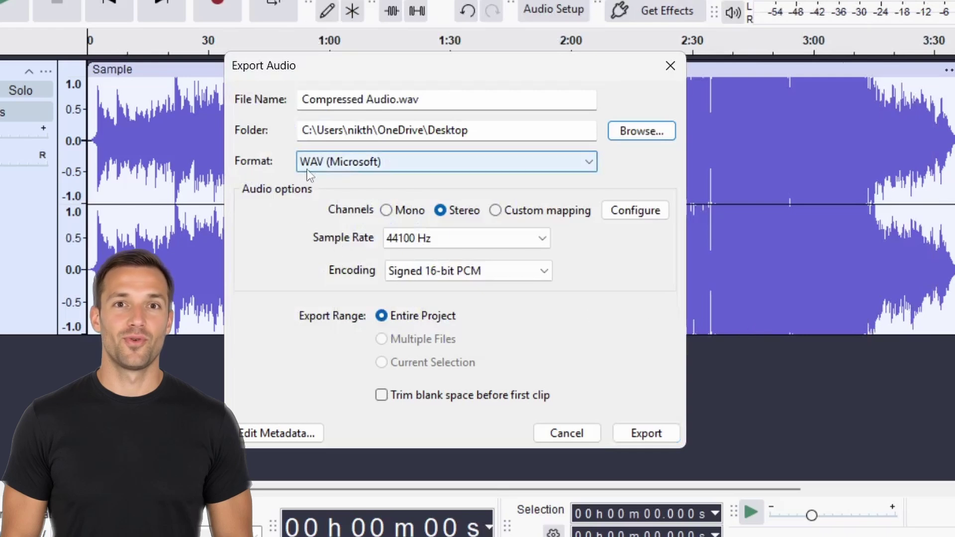
# Choose MP3 format with a constant 96 kbps bit rate and export
pyautogui.click(405, 166)
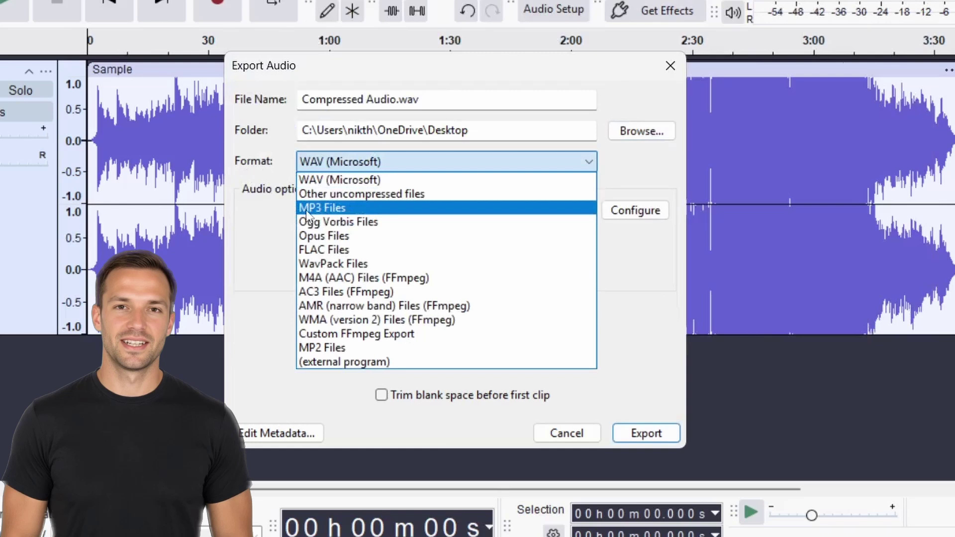
pyautogui.click(350, 209)
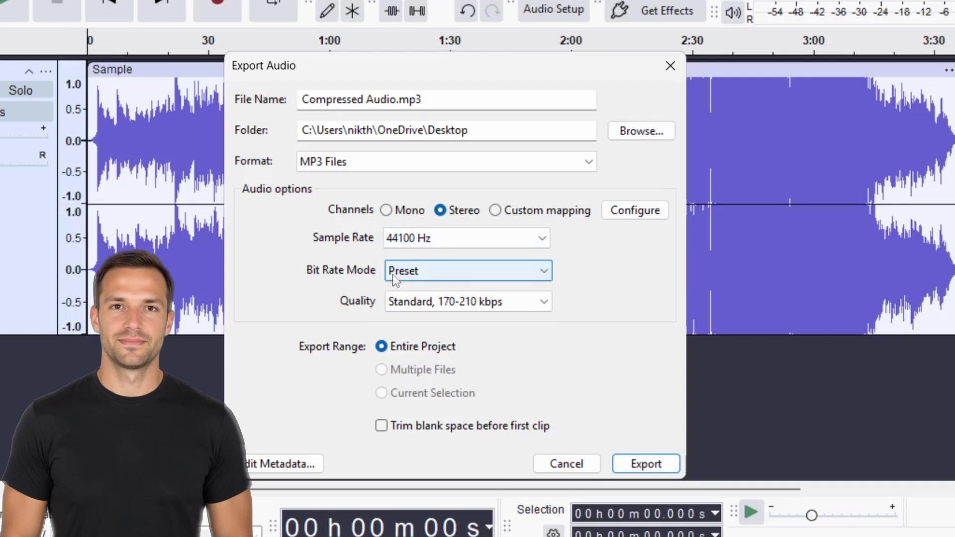
pyautogui.click(448, 276)
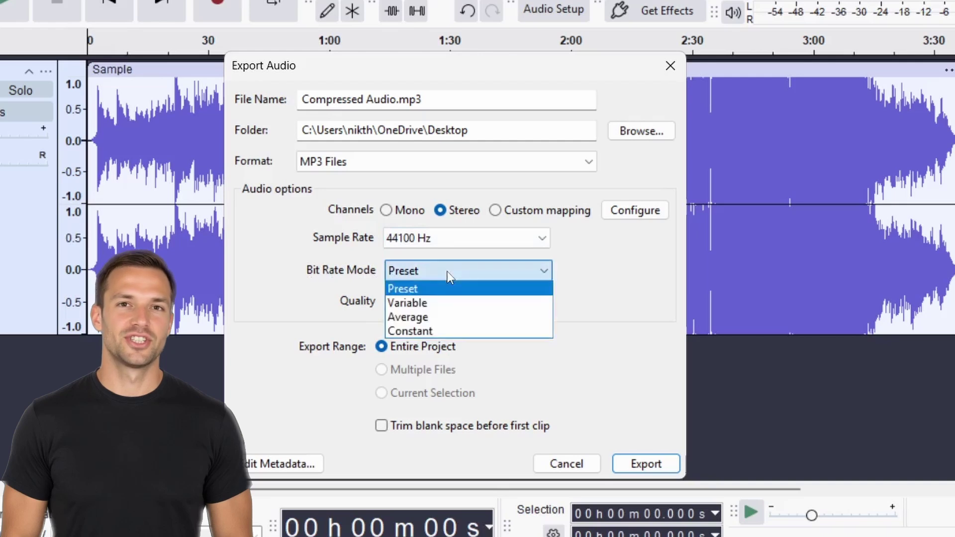
pyautogui.click(438, 332)
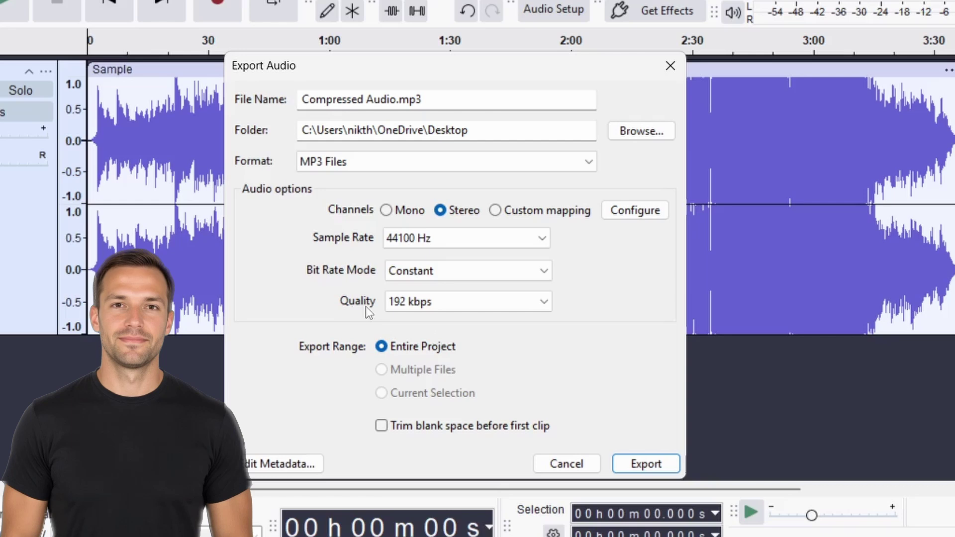
pyautogui.click(448, 306)
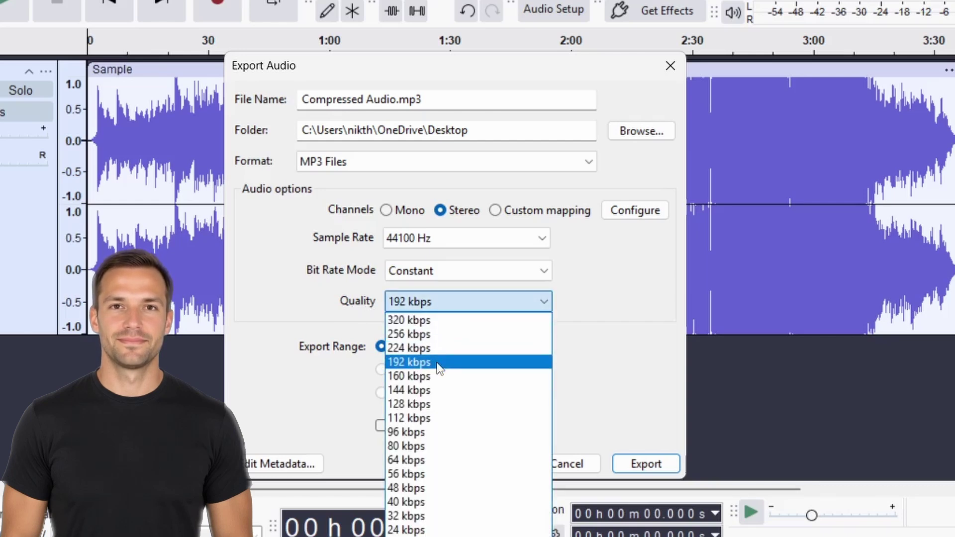
pyautogui.click(437, 432)
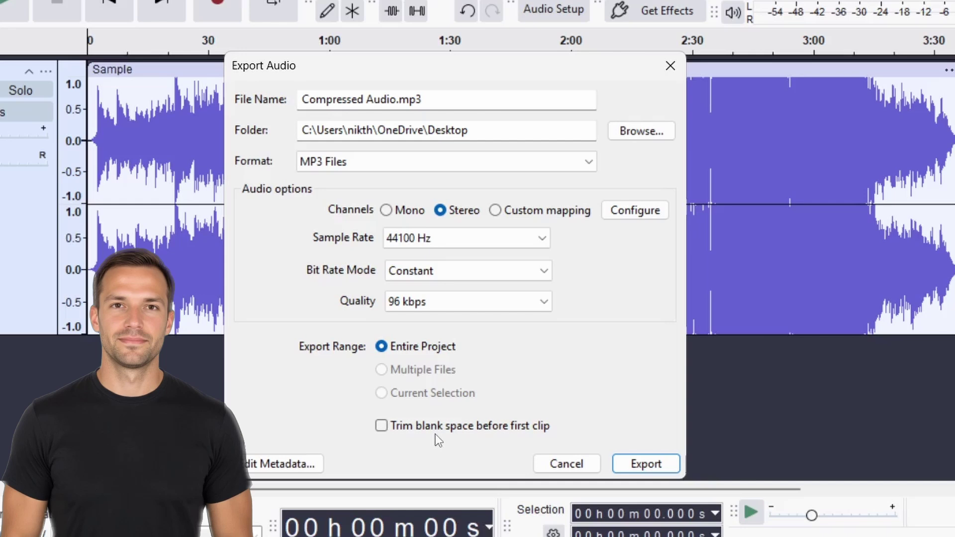
pyautogui.click(649, 467)
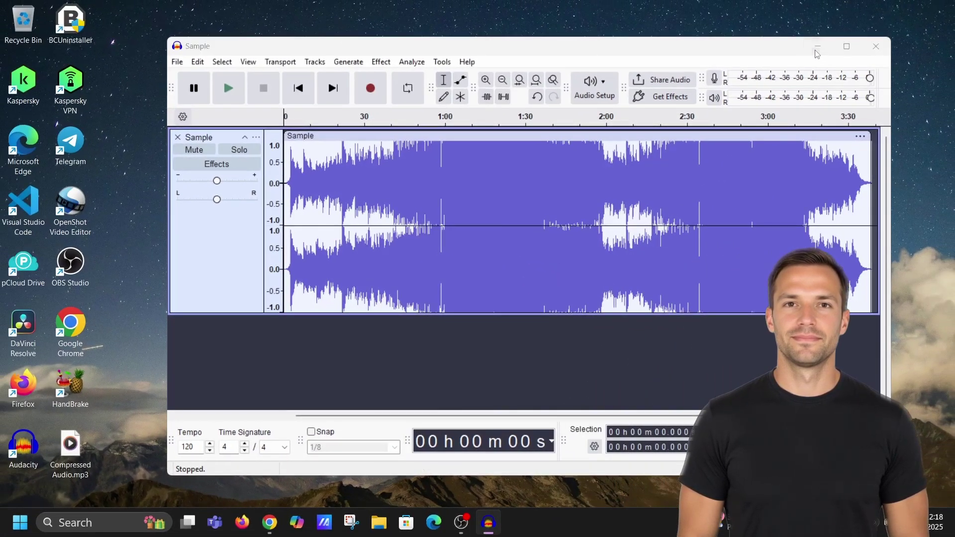
# Minimize Audacity, place Compressed Audio.mp3 beside Sample.mp3, and open its Properties
pyautogui.click(817, 46)
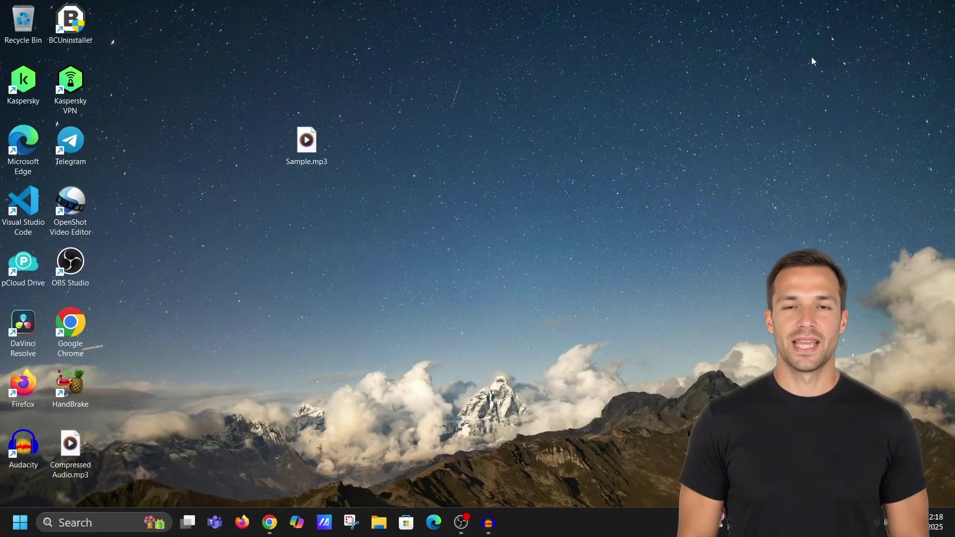
pyautogui.moveTo(78, 452); pyautogui.dragTo(249, 372)
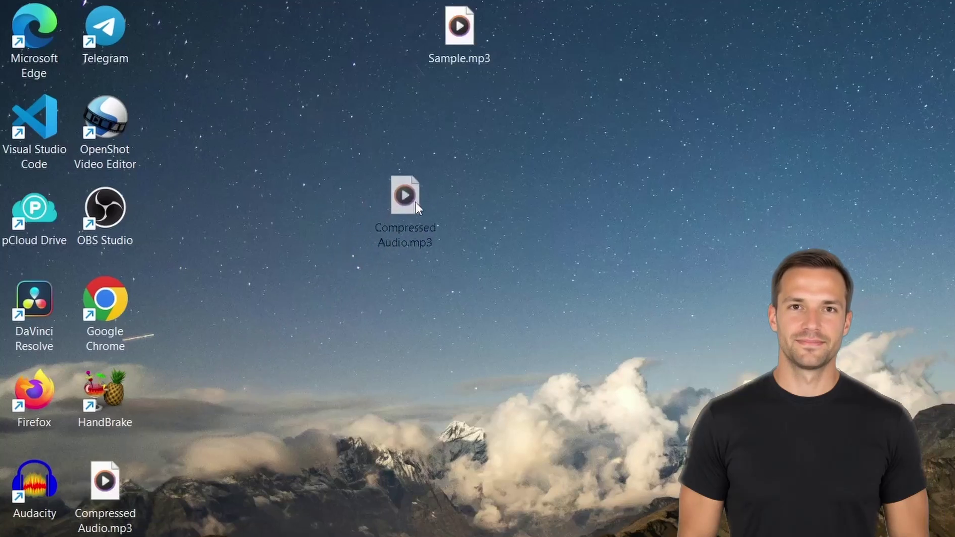
pyautogui.moveTo(250, 373); pyautogui.dragTo(595, 88)
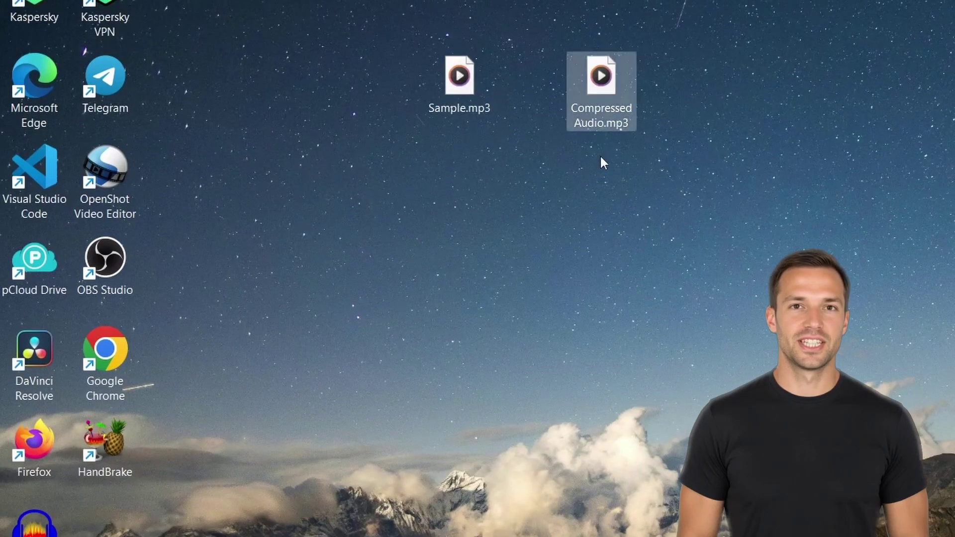
pyautogui.rightClick(592, 97)
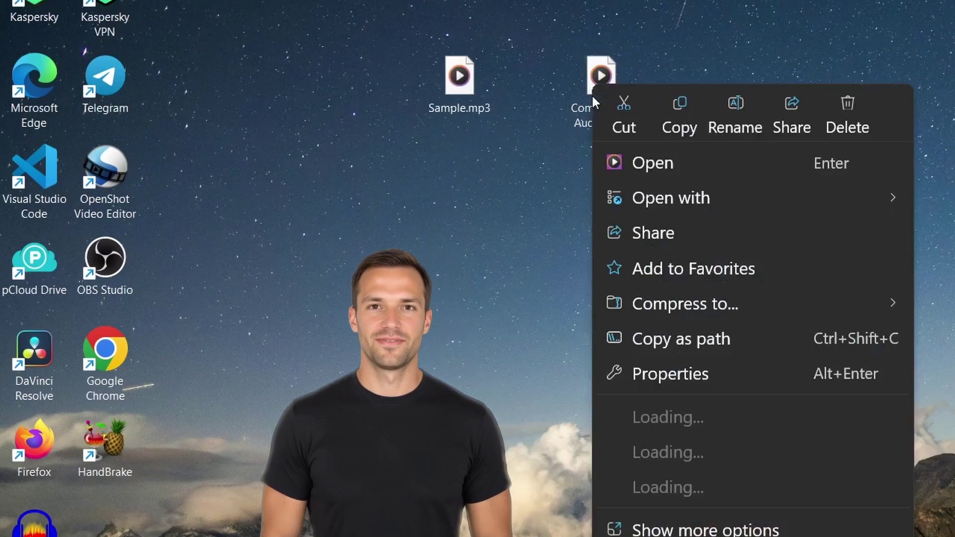
pyautogui.click(728, 472)
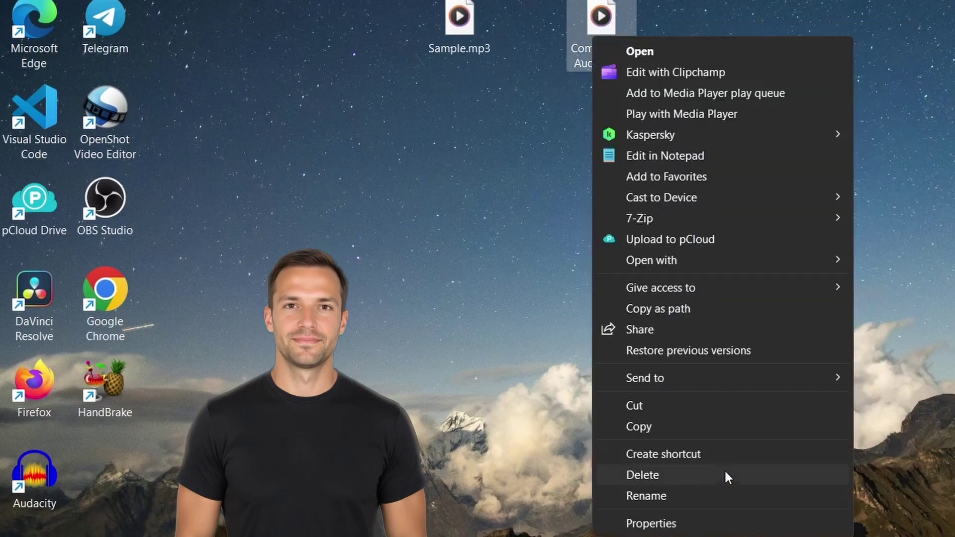
pyautogui.click(688, 517)
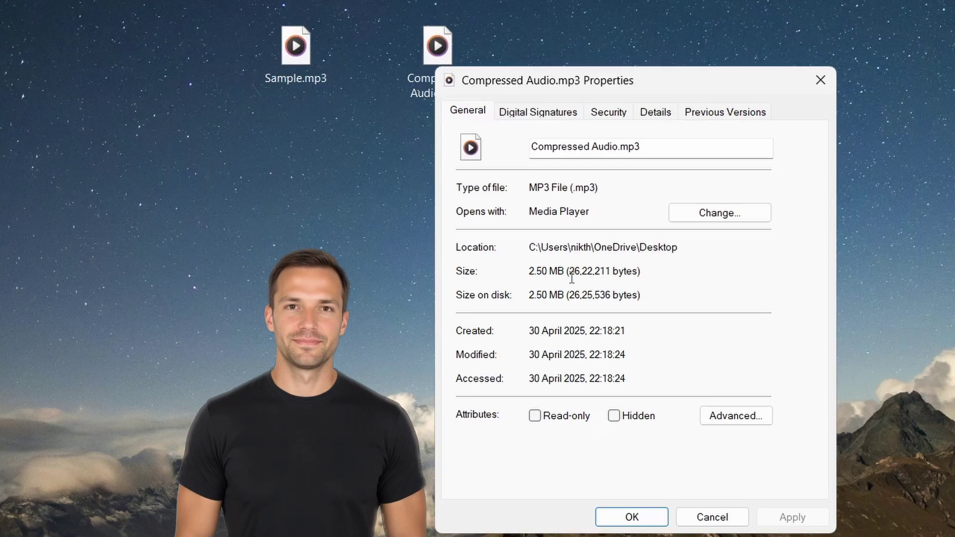
# Open Sample.mp3's Properties alongside, compare 8.33 MB with 2.50 MB, and close both
pyautogui.click(304, 66)
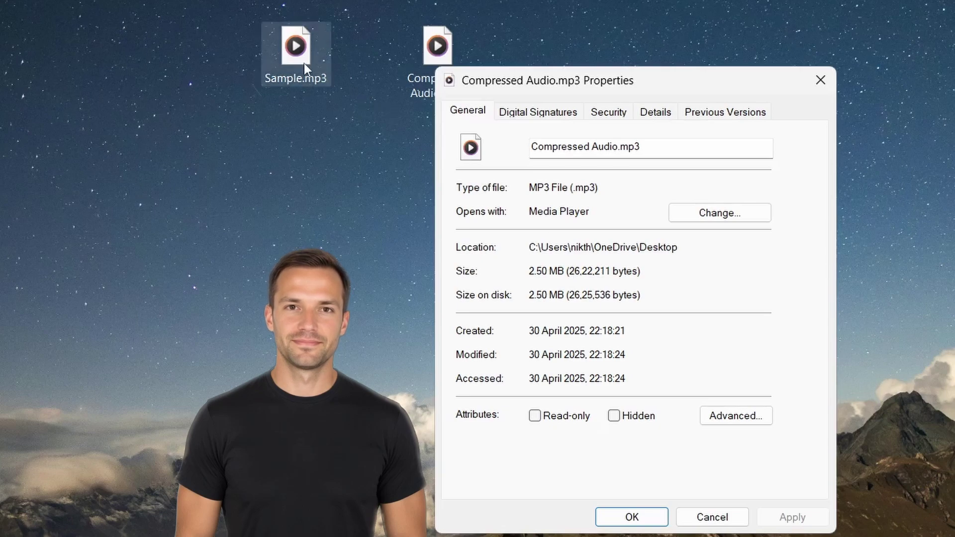
pyautogui.rightClick(304, 64)
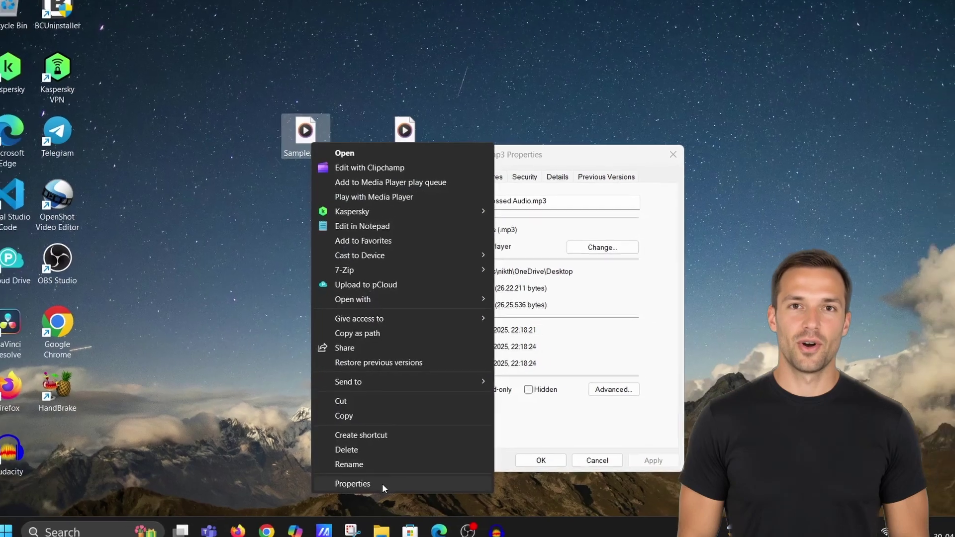
pyautogui.click(383, 485)
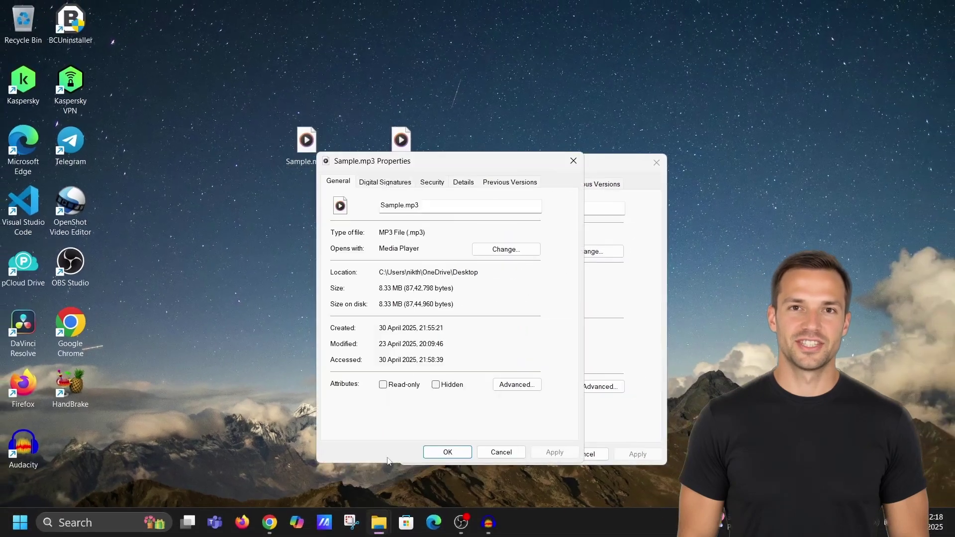
pyautogui.moveTo(482, 179); pyautogui.dragTo(292, 168)
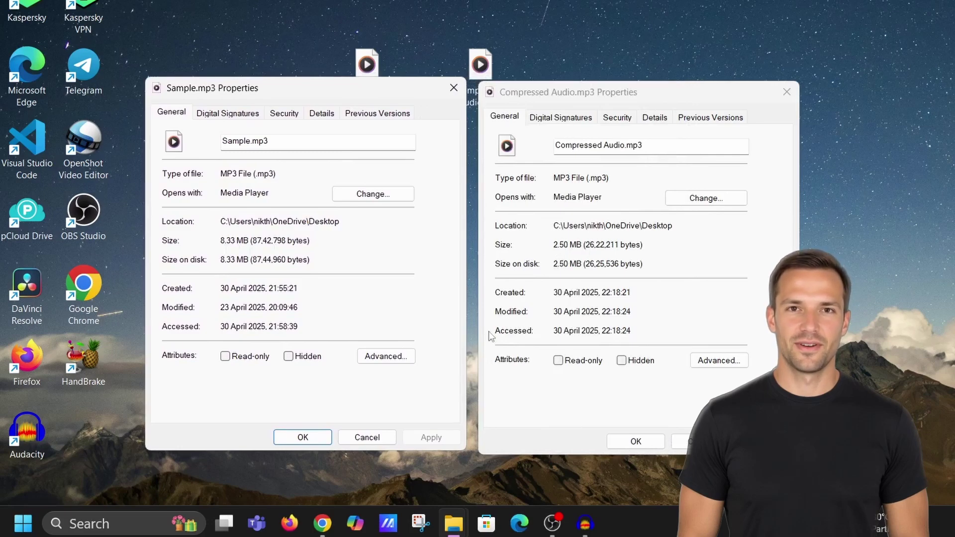
pyautogui.click(303, 437)
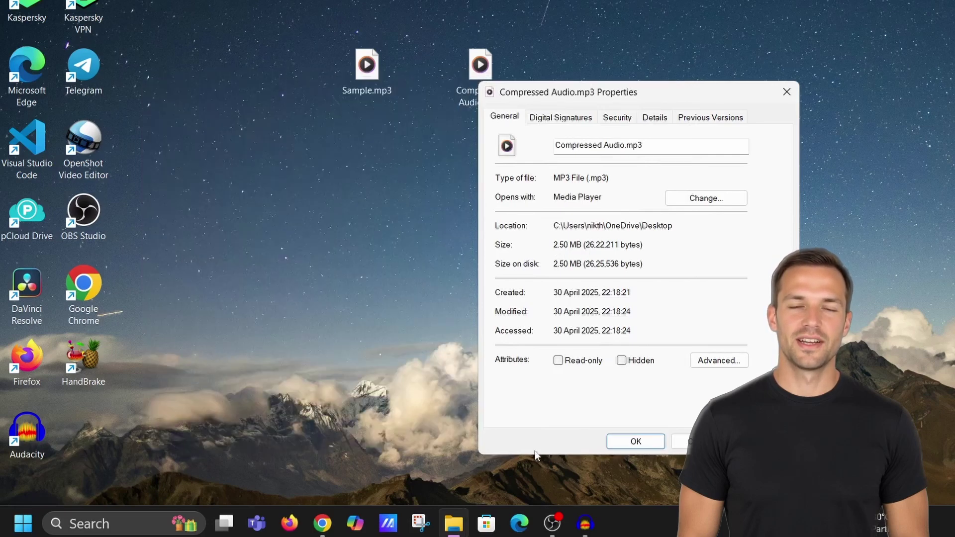
pyautogui.click(635, 443)
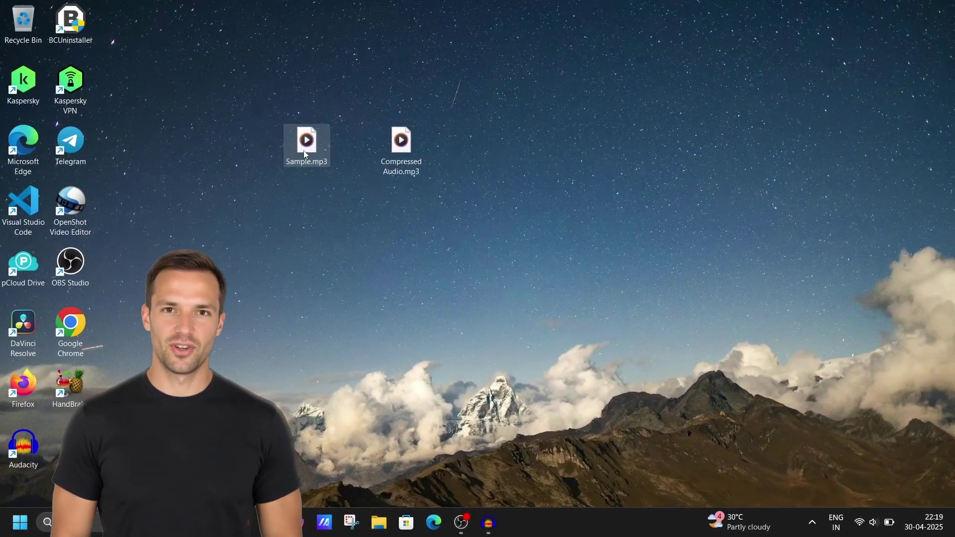
pyautogui.doubleClick(305, 144)
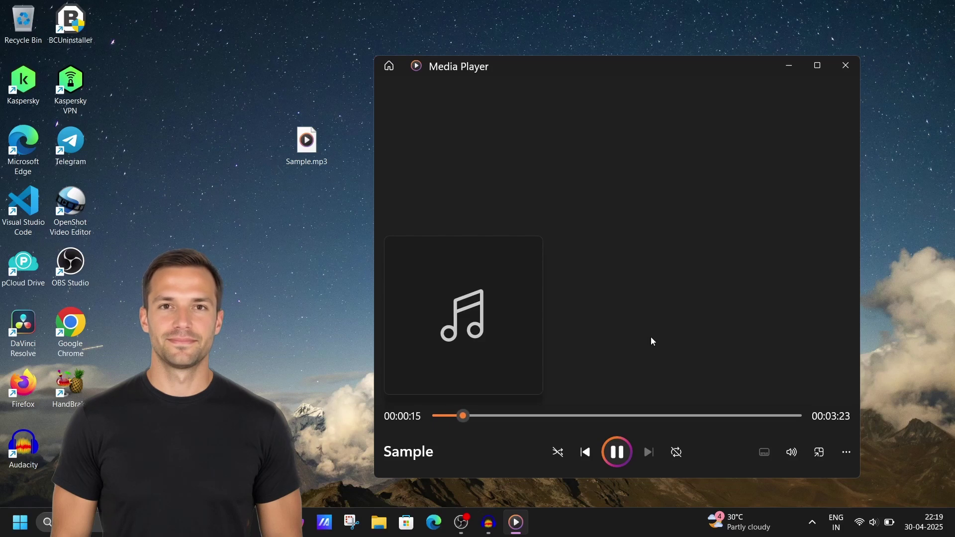
pyautogui.click(616, 451)
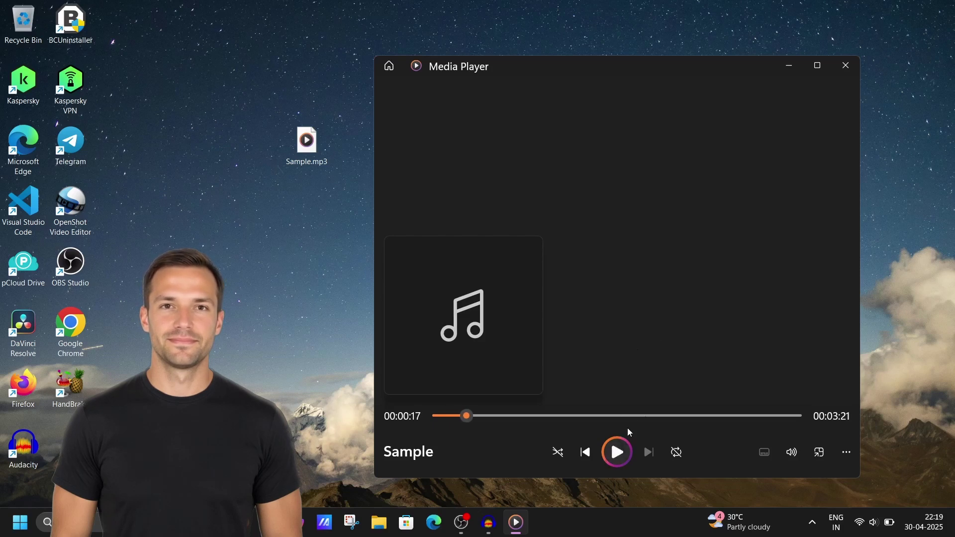
pyautogui.click(846, 66)
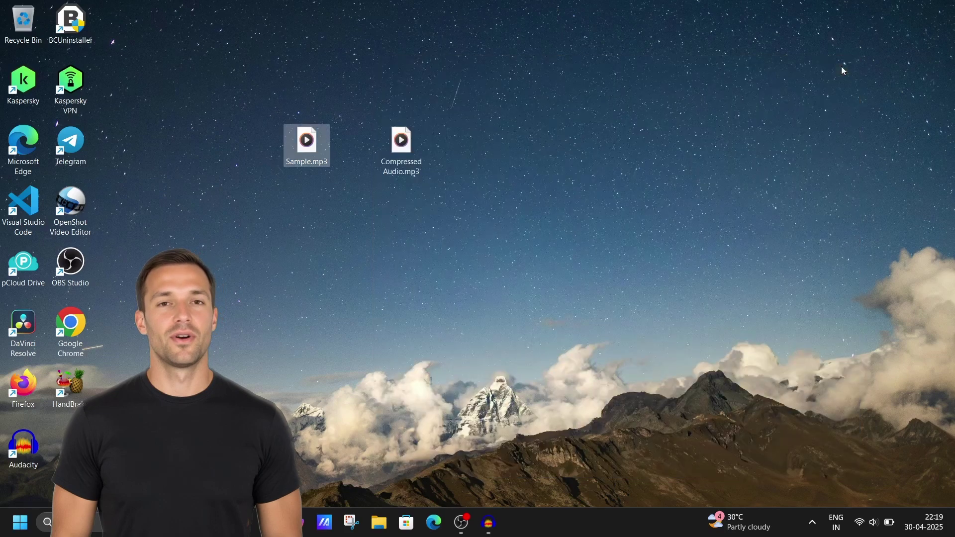
# Play Compressed Audio.mp3 in Media Player and pause it at 00:00:18
pyautogui.doubleClick(404, 149)
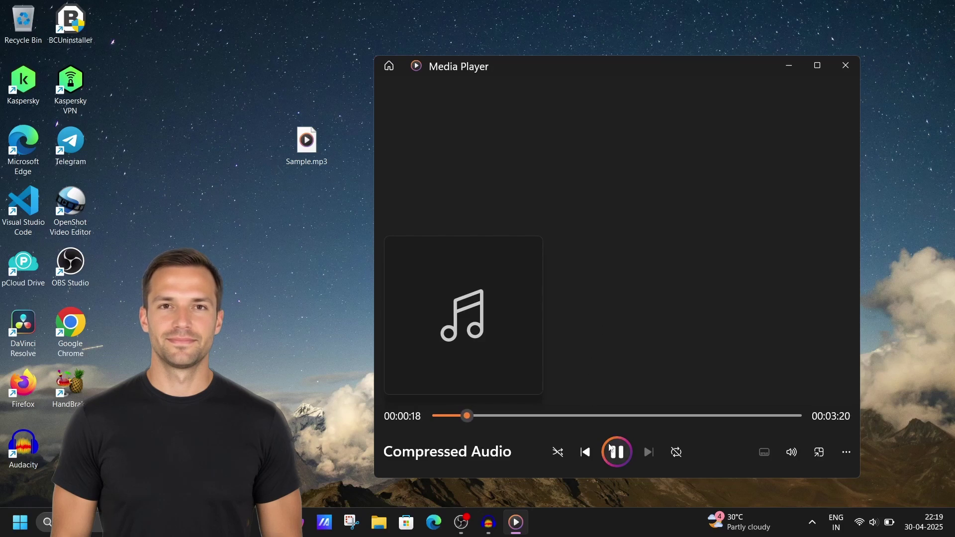
pyautogui.click(621, 459)
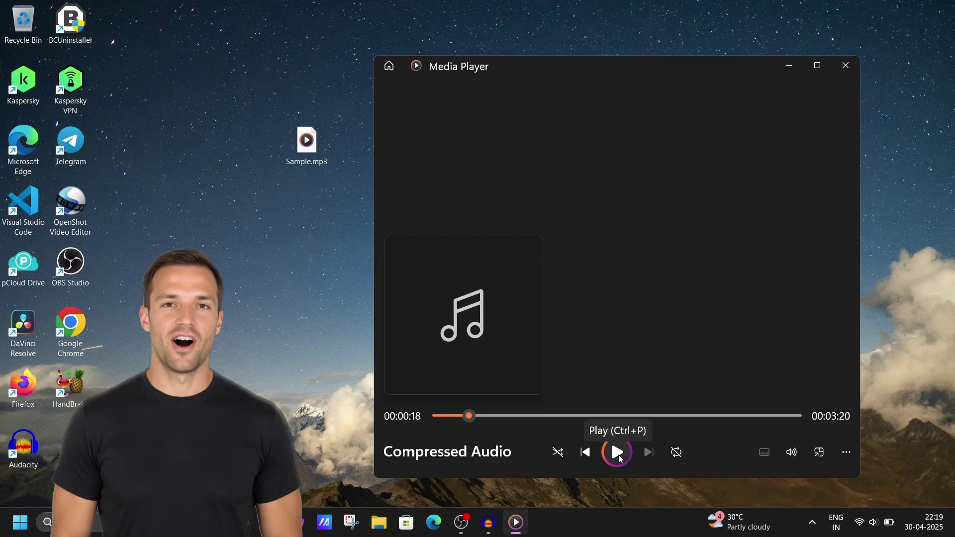